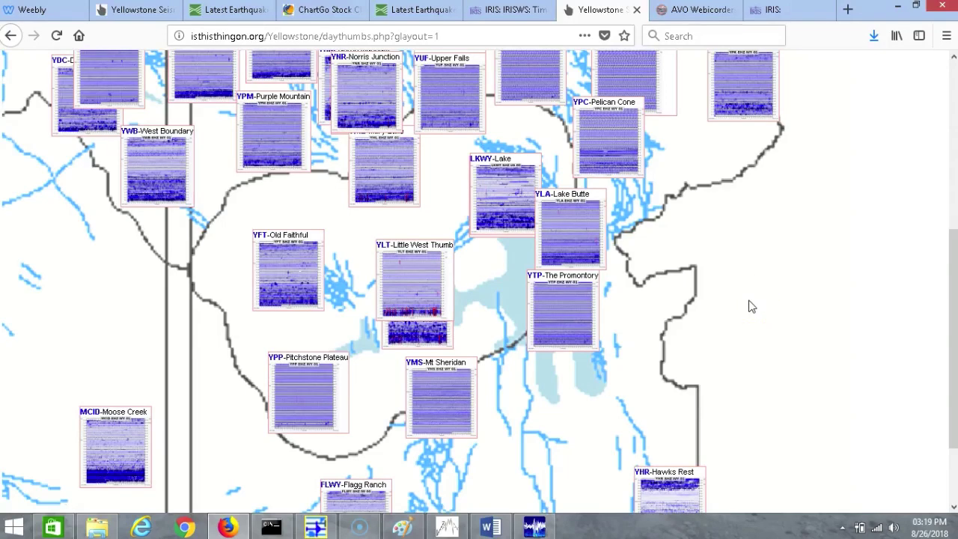
- Look over the Little West Thumb day seismogram on the Yellowstone page, then close it
scroll(742, 303, "up", 5)
scroll(742, 303, "down", 6)
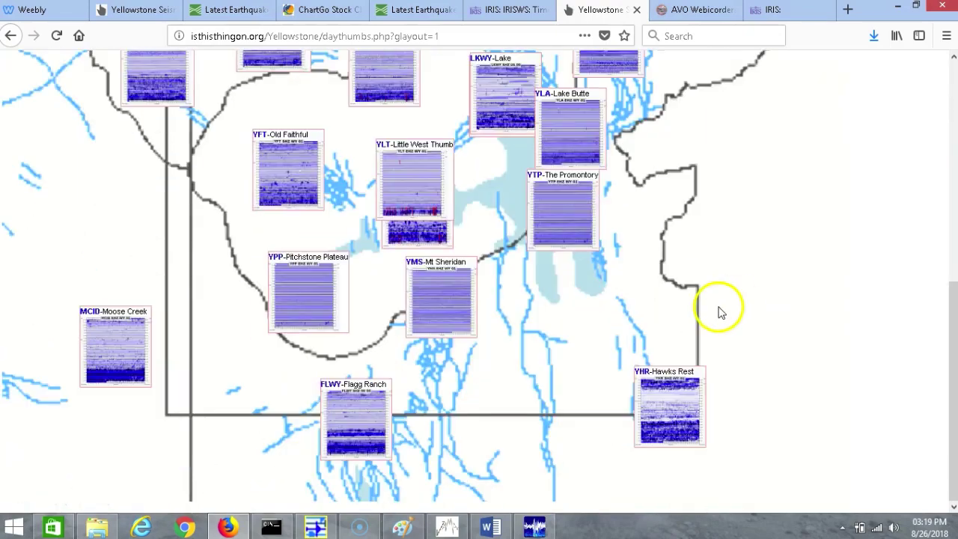
scroll(720, 313, "up", 3)
scroll(428, 352, "down", 2)
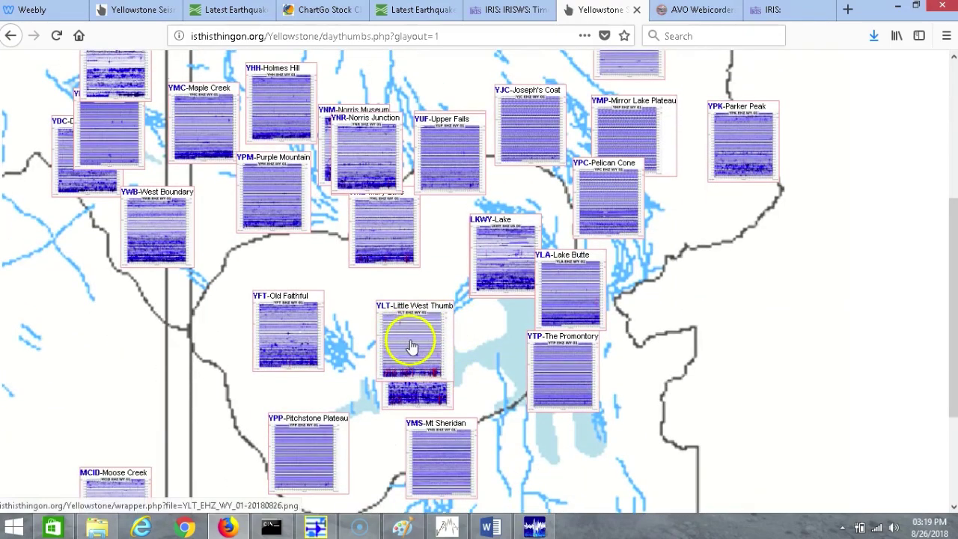
left_click(413, 341)
scroll(662, 352, "down", 3)
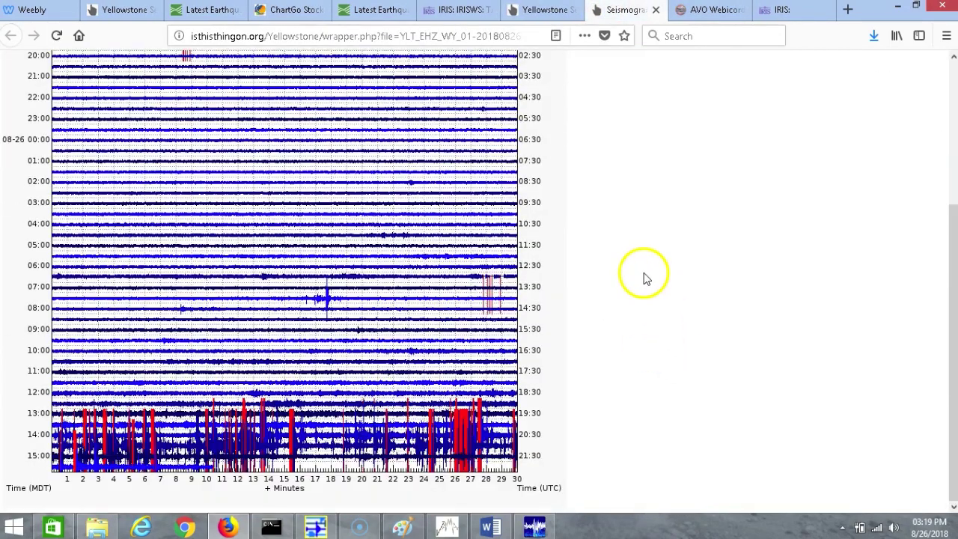
left_click(655, 9)
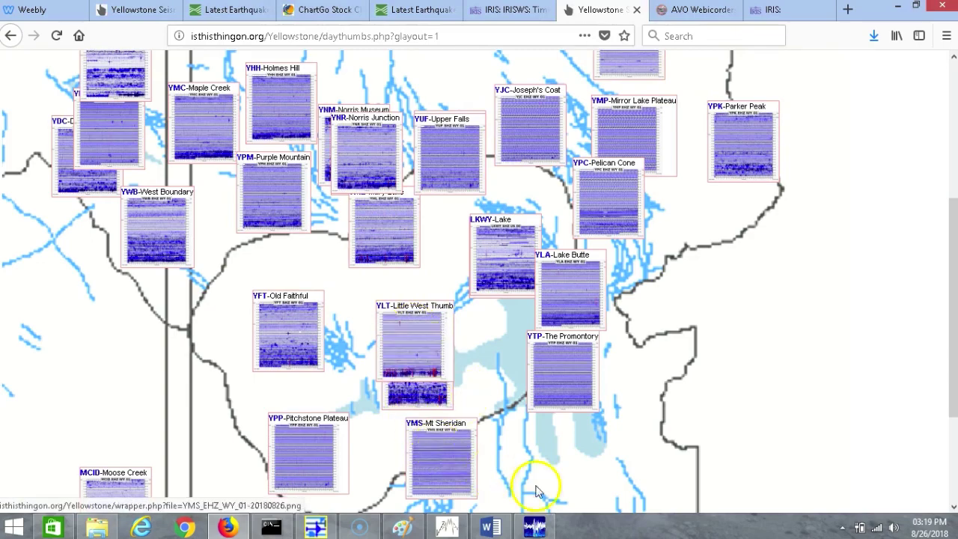
- In Waves, mark a P-wave arrival at the YLT trace onset (10555.09)
left_click(539, 528)
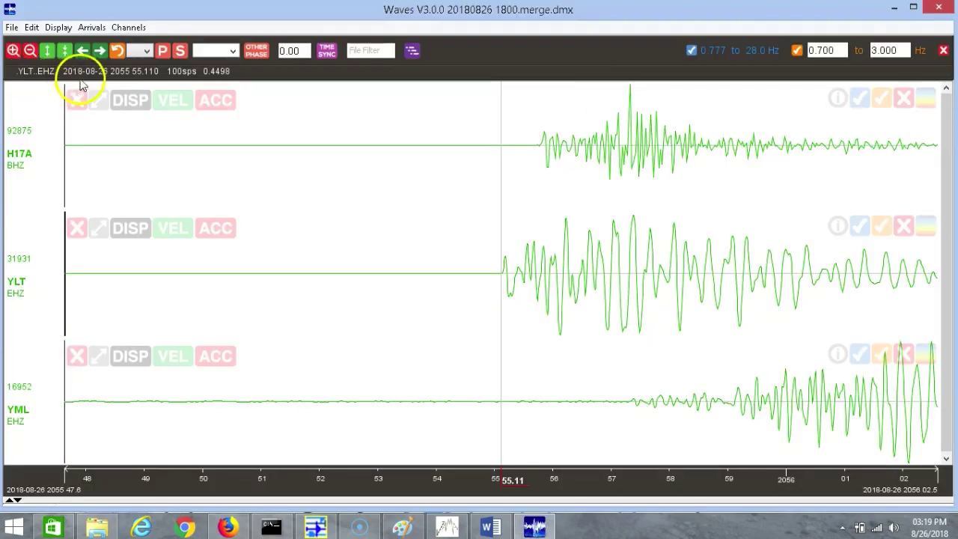
left_click(500, 277)
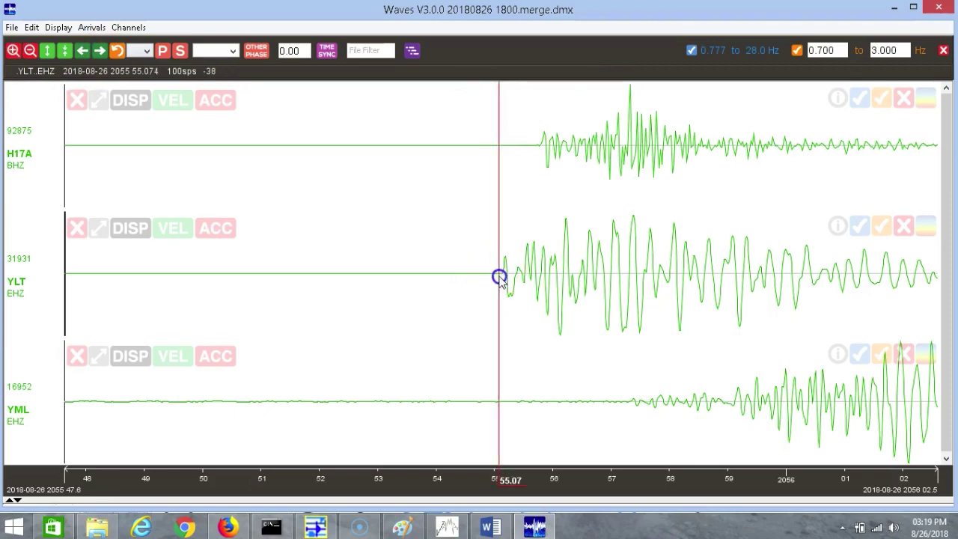
left_click(163, 51)
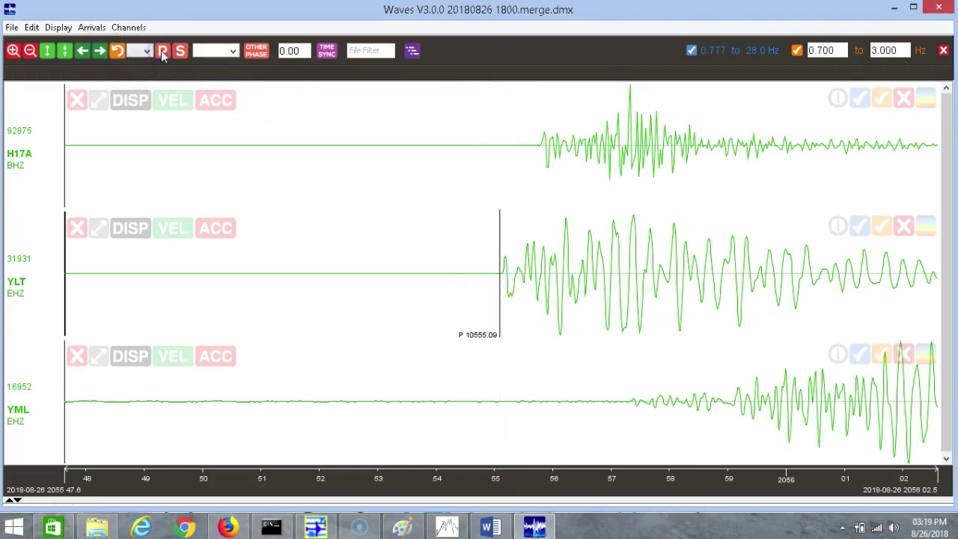
- Widen the time span to about an hour, then narrow it to 1952–2159 and the 2056 quake
left_click(30, 50)
left_click(30, 51)
left_click(30, 50)
left_click(30, 50)
left_click(30, 50)
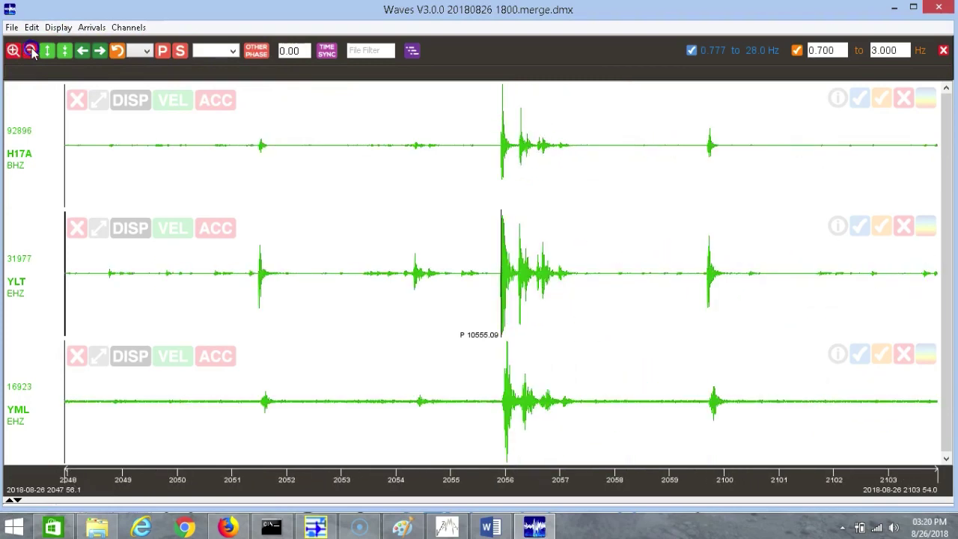
left_click(29, 51)
left_click(30, 50)
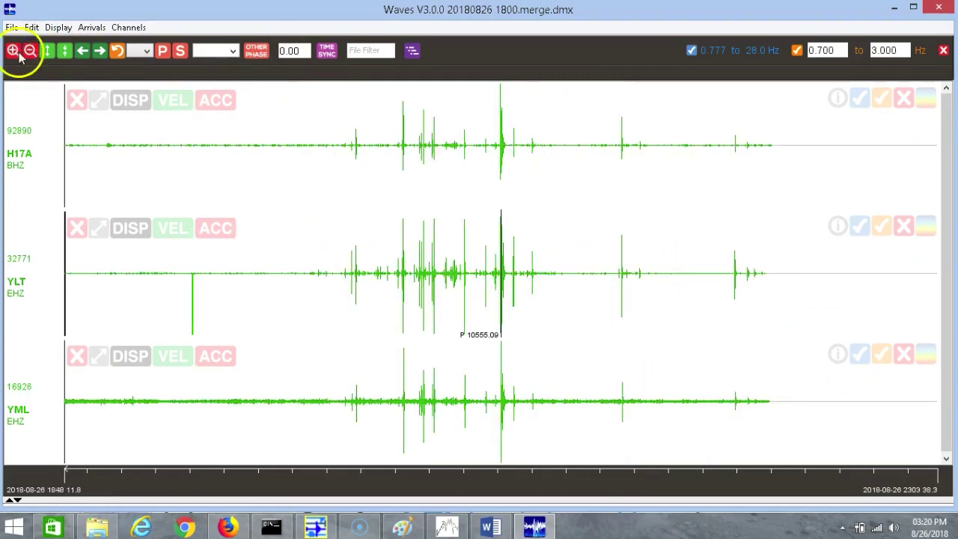
left_click(15, 52)
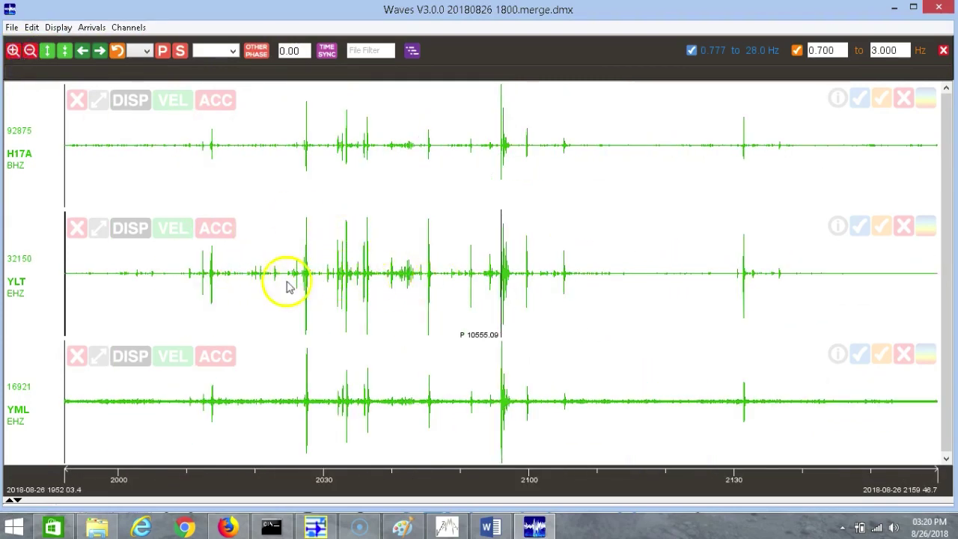
left_click(25, 266)
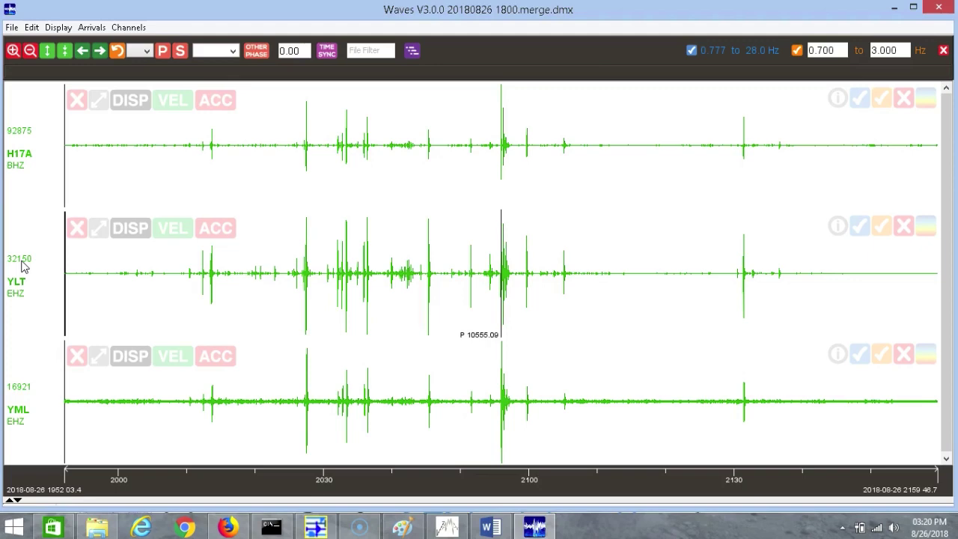
left_click(18, 54)
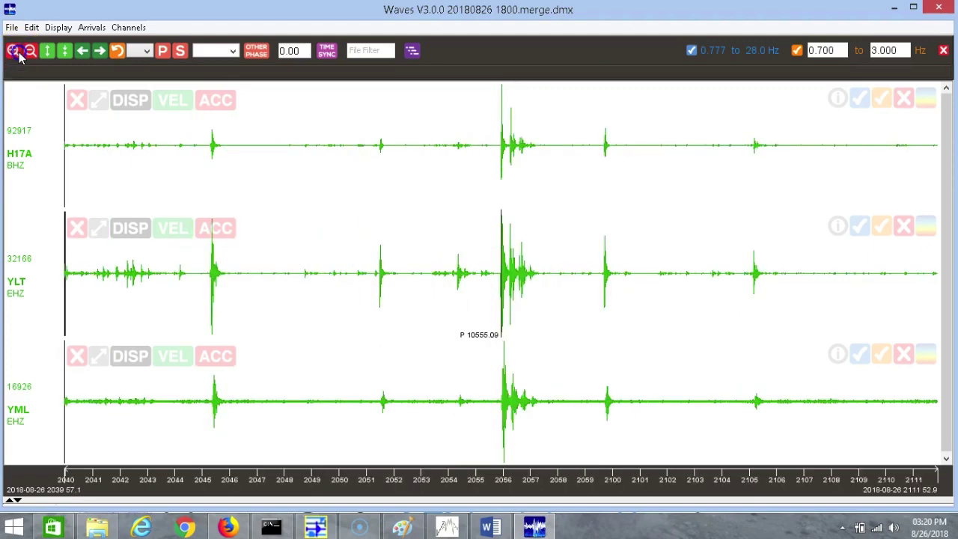
- Zoom in to about 2055:47–2056:02 so the quake's first arrivals fill the traces
left_click(17, 52)
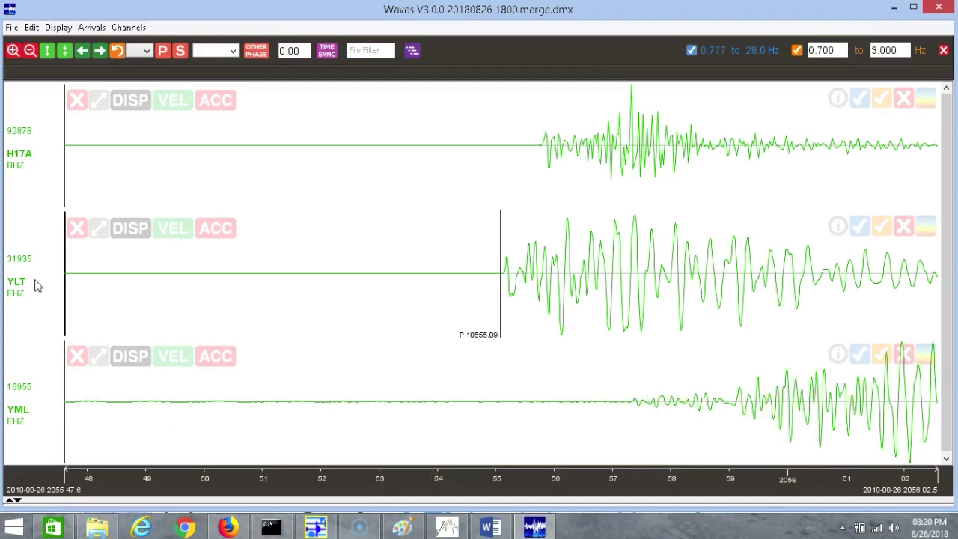
- In Swarm, open a spectrogram of the YLT helicorder near 20:56 and shift it slightly earlier
left_click(318, 527)
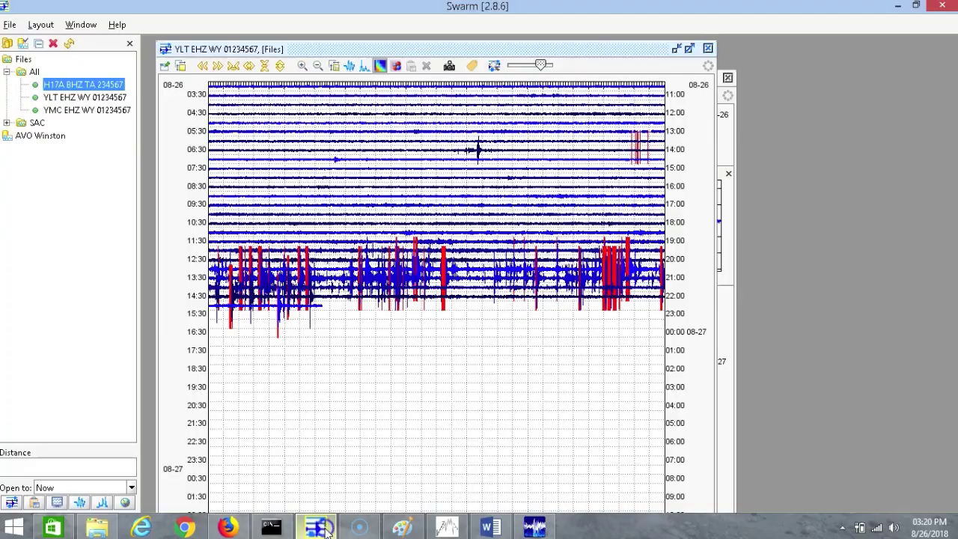
left_click(614, 274)
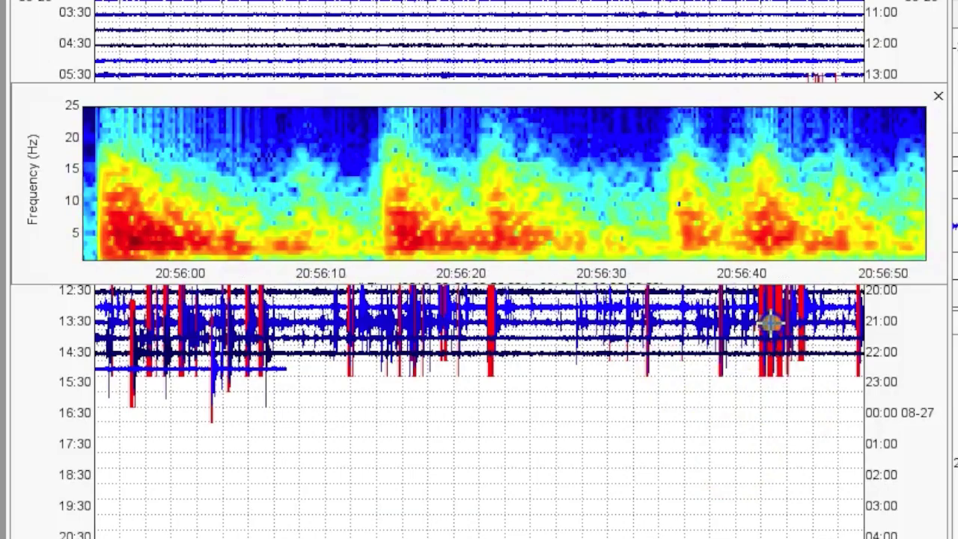
mouse_move(771, 322)
left_mouse_down()
mouse_move(759, 317)
mouse_move(787, 321)
mouse_move(759, 322)
left_mouse_up()
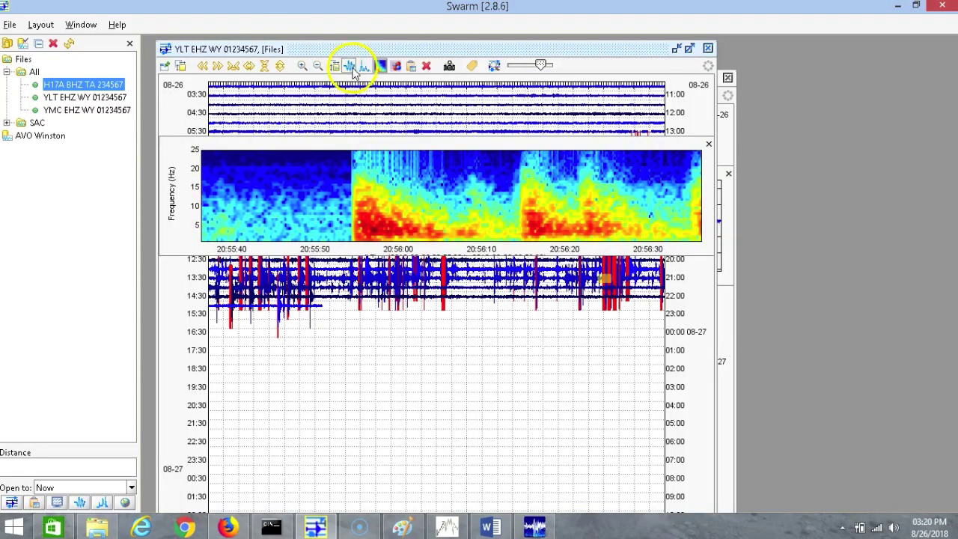
- Browse swarm quakes as waveforms, ending zoomed on about 20:51:19–20:51:25
left_click(349, 66)
left_click_drag(599, 283, 415, 265)
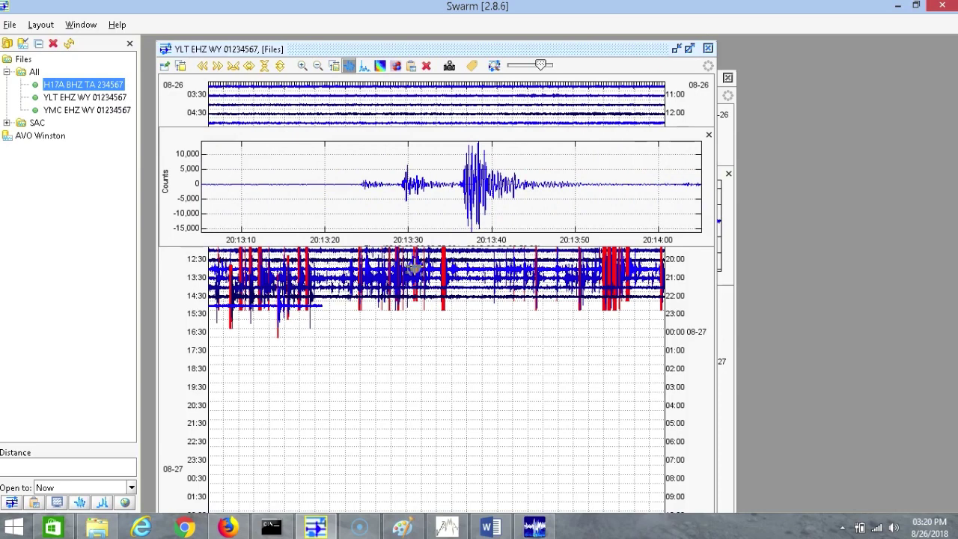
left_click_drag(415, 266, 414, 266)
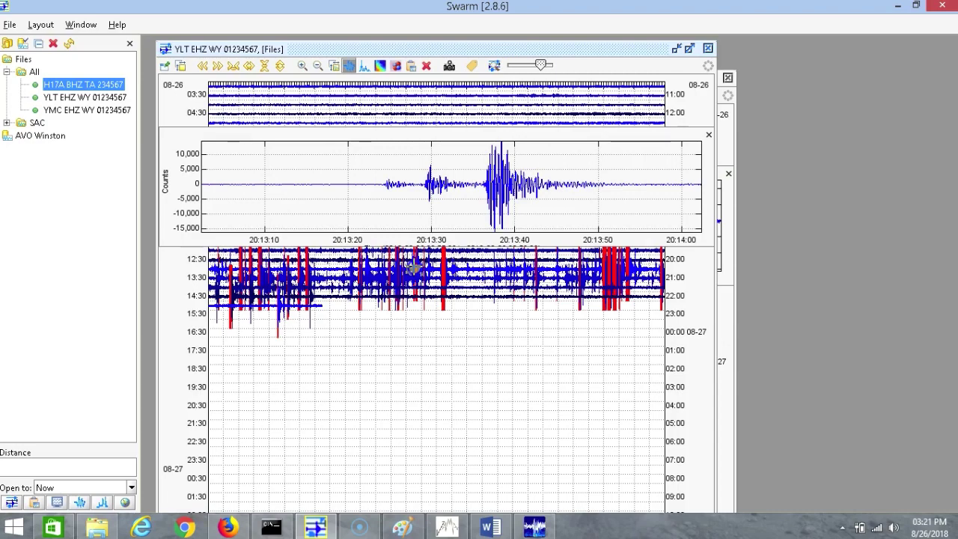
mouse_move(415, 266)
left_mouse_down()
mouse_move(382, 277)
mouse_move(399, 256)
mouse_move(408, 266)
mouse_move(397, 268)
left_mouse_up()
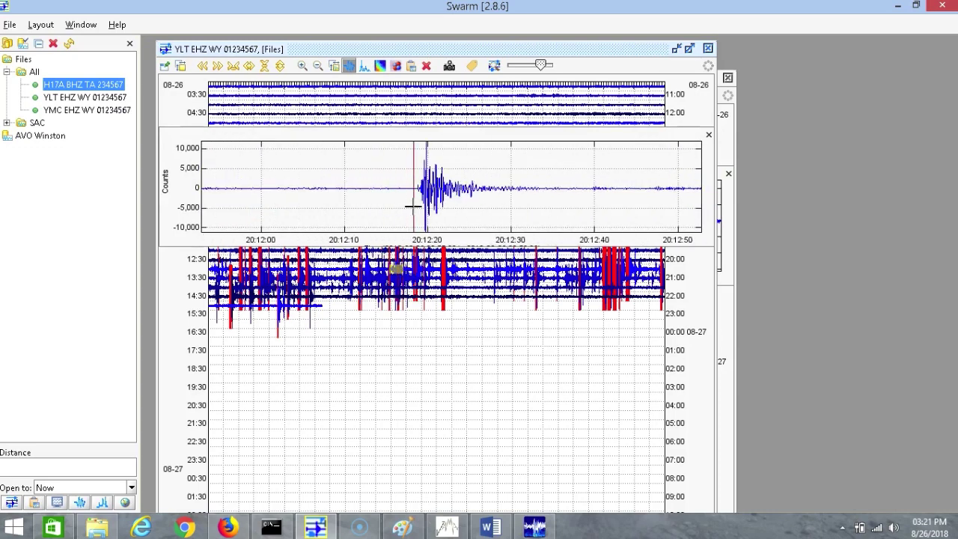
left_click(598, 283)
left_click_drag(603, 278, 524, 275)
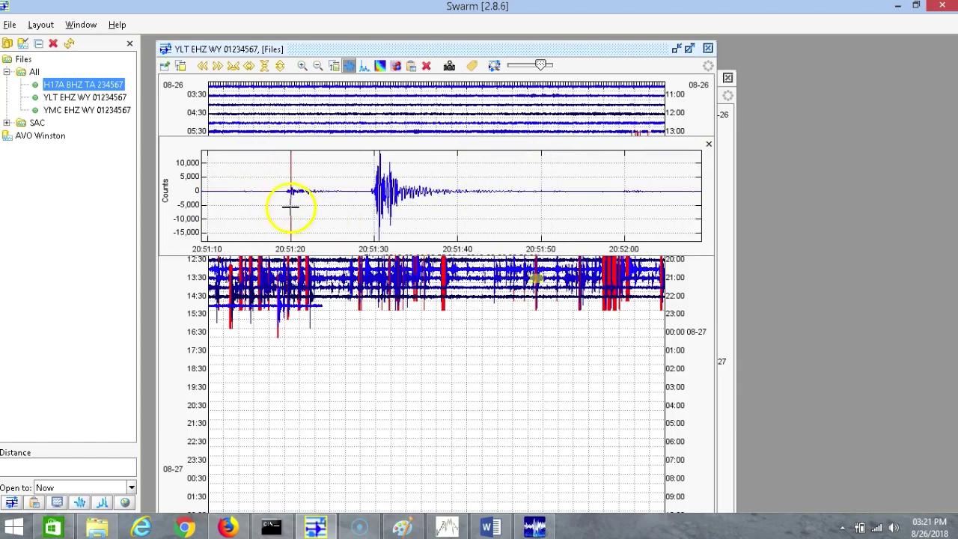
left_click_drag(282, 204, 337, 203)
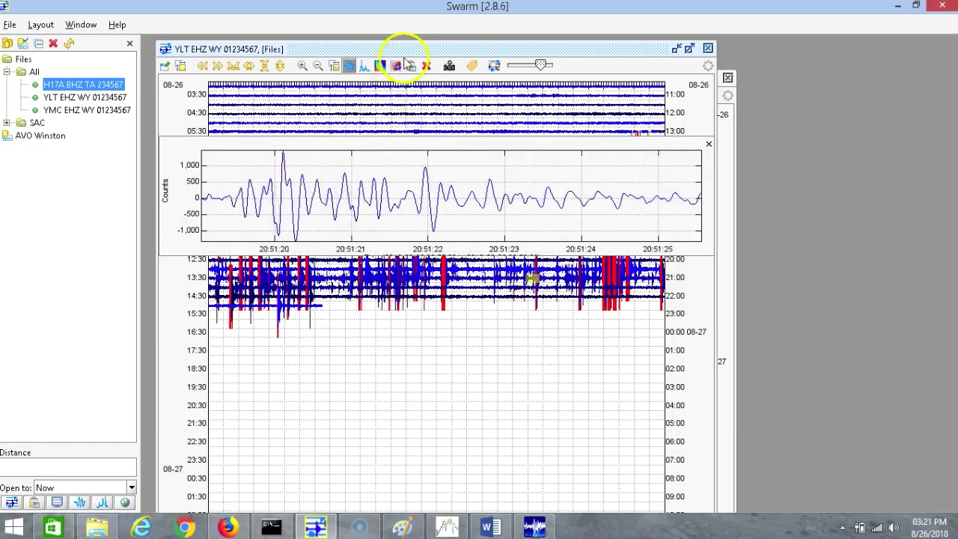
- Compare waveform and spectrogram views of the 20:51 quake and the 20:45:17–20:45:33 quake
left_click(381, 65)
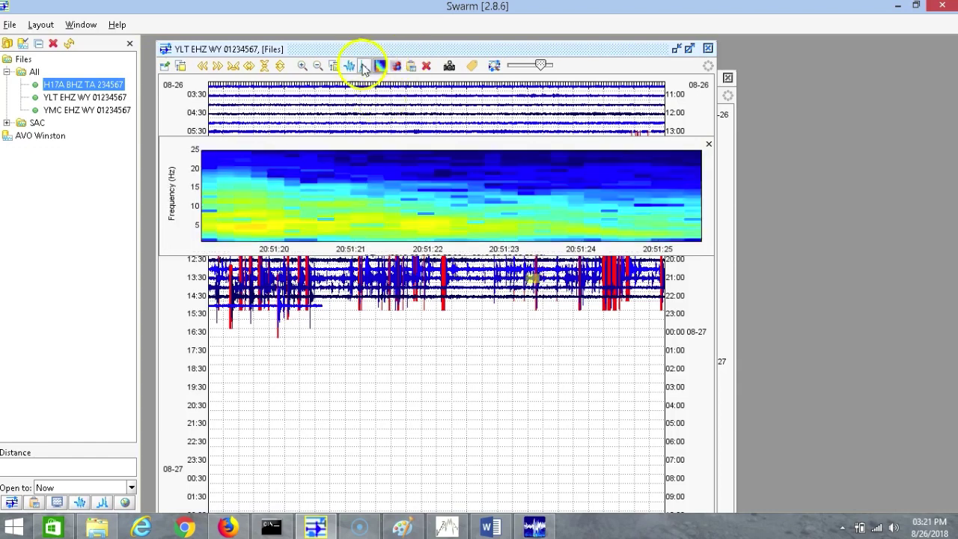
left_click(349, 66)
left_click(443, 279)
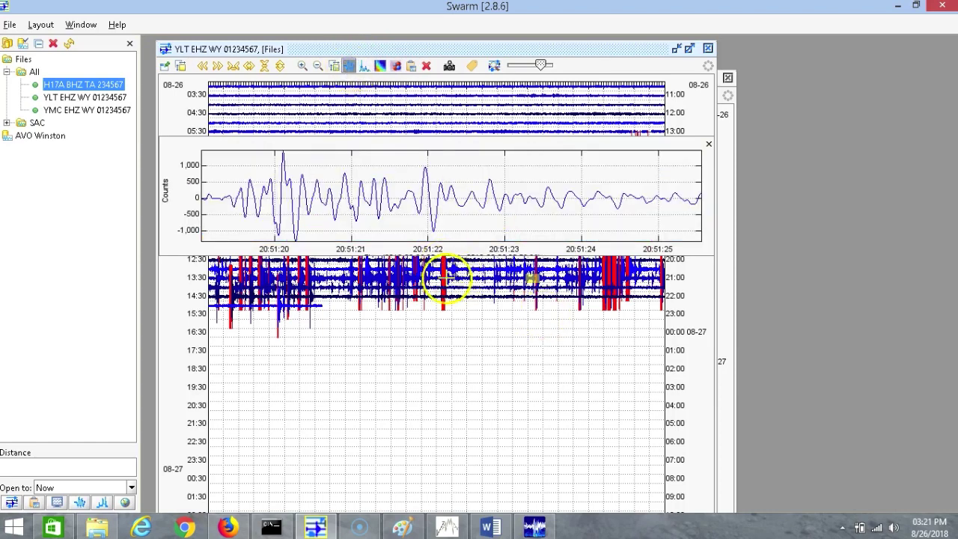
left_click_drag(388, 207, 535, 217)
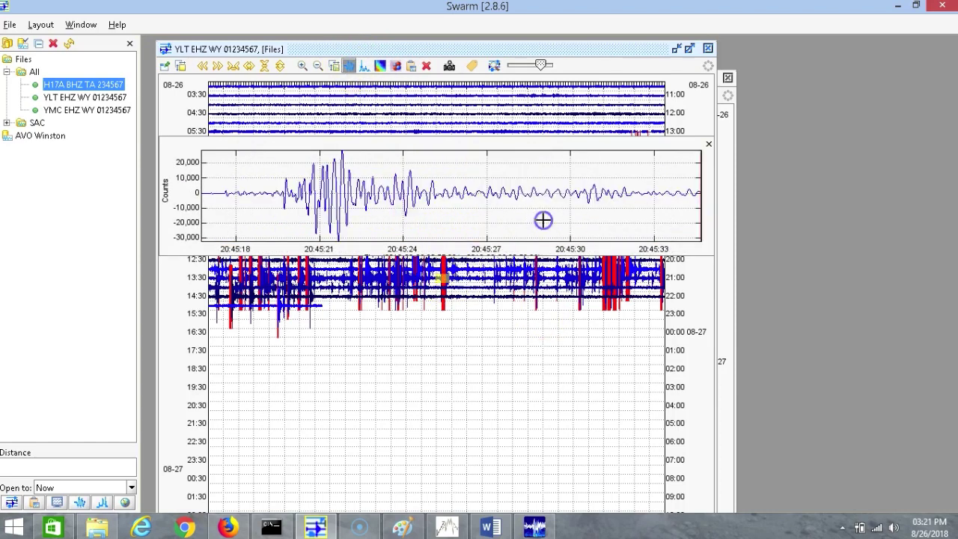
left_click(381, 66)
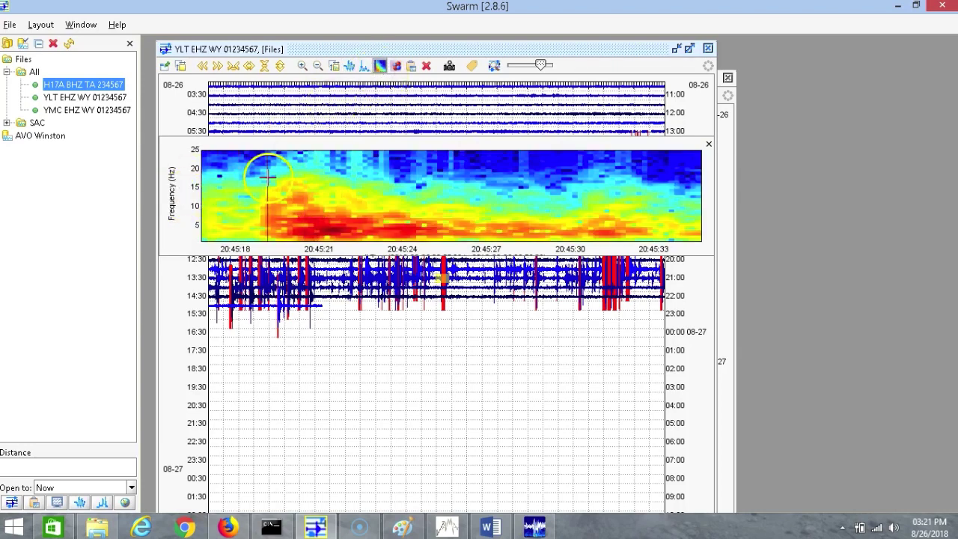
left_click(349, 65)
- Zoom onto the 20:41:21–20:41:29 quake as a spectrogram, then load the spectrogram near 20:56
left_click(397, 271)
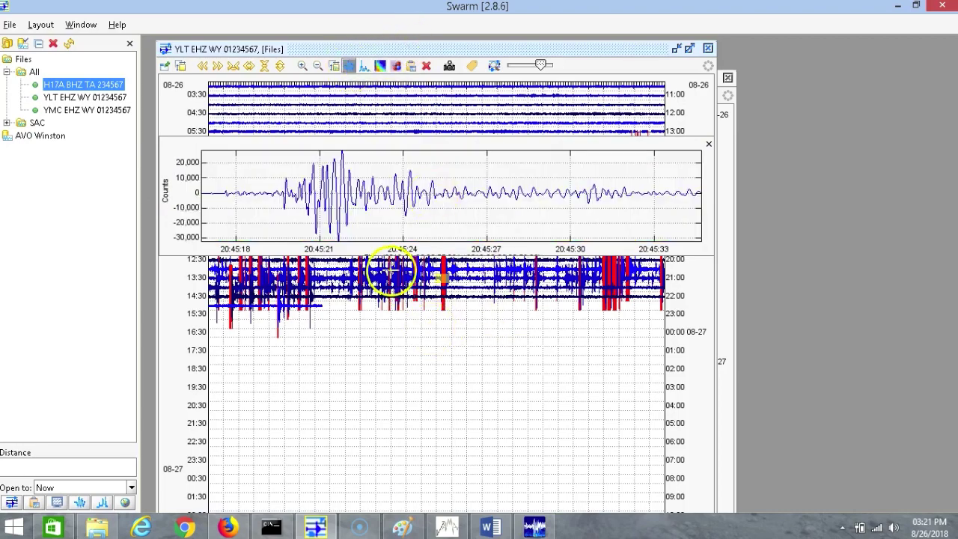
left_click(402, 276)
left_click_drag(402, 276, 381, 275)
left_click_drag(322, 223, 681, 217)
left_click(371, 214)
left_click_drag(341, 217, 434, 222)
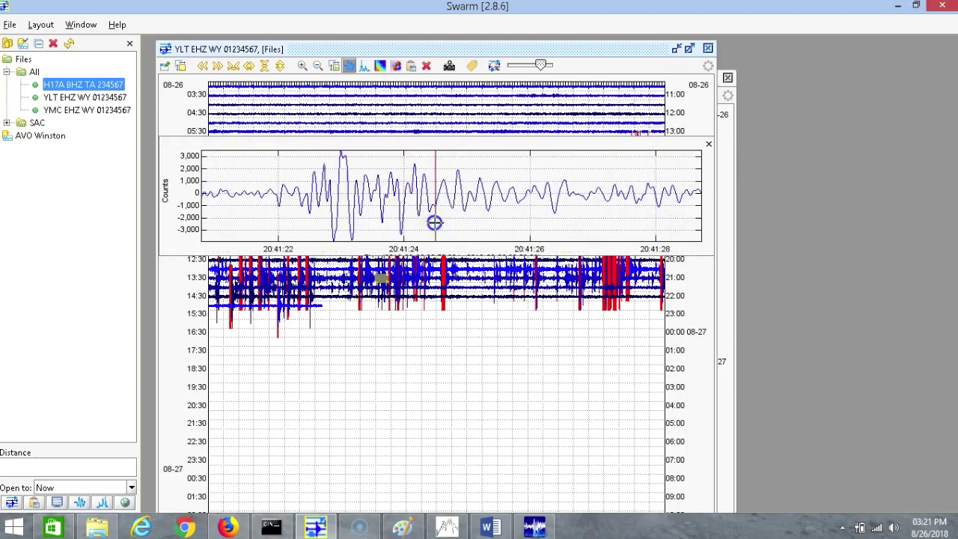
left_click(380, 66)
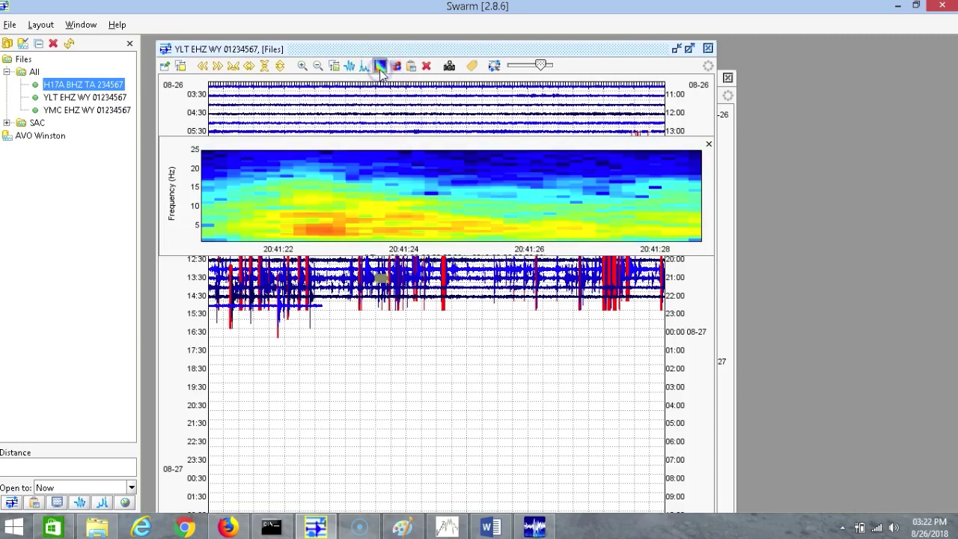
left_click(608, 271)
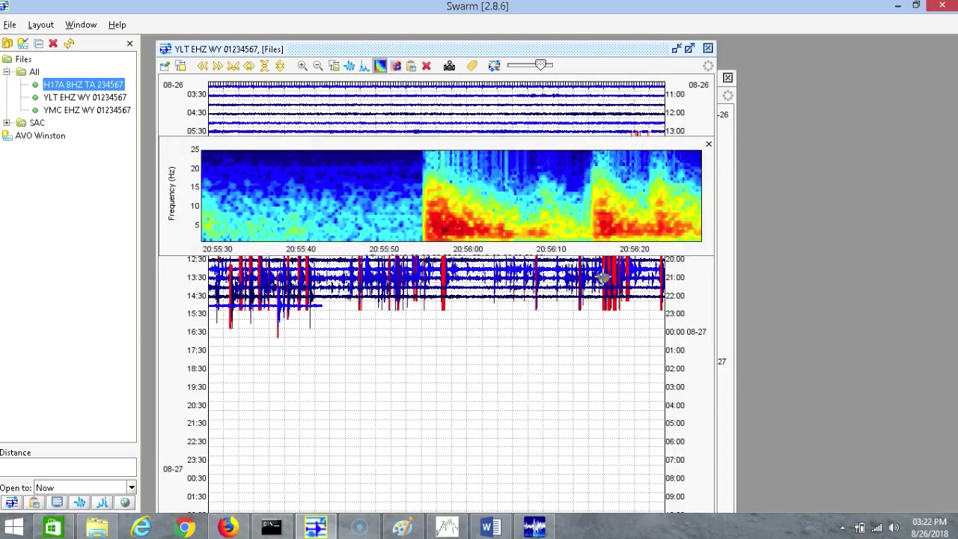
- Adjust the 20:56 spectrogram and mark its onset, then view spectrograms around 20:24 and 19:25
left_click_drag(610, 279, 609, 277)
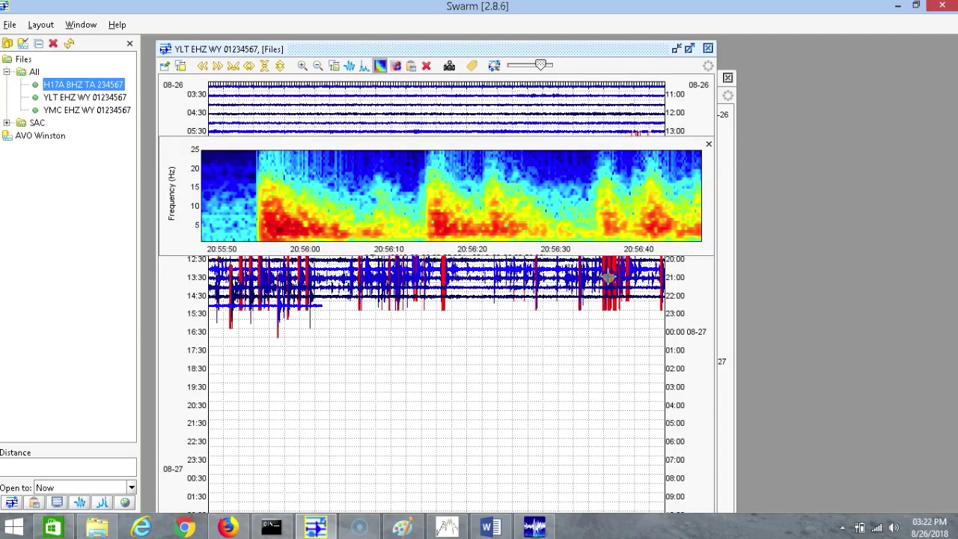
left_click(297, 225)
left_click(432, 213)
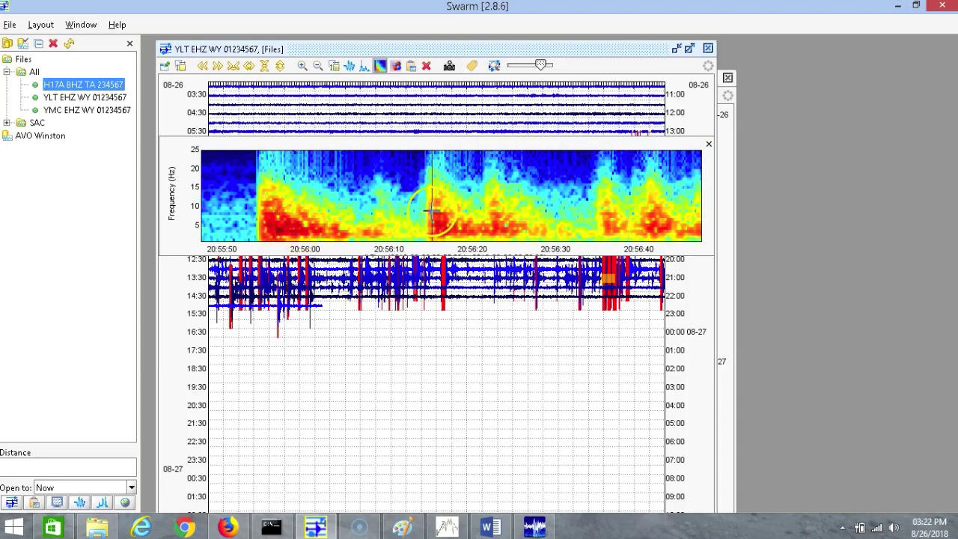
left_click(612, 280)
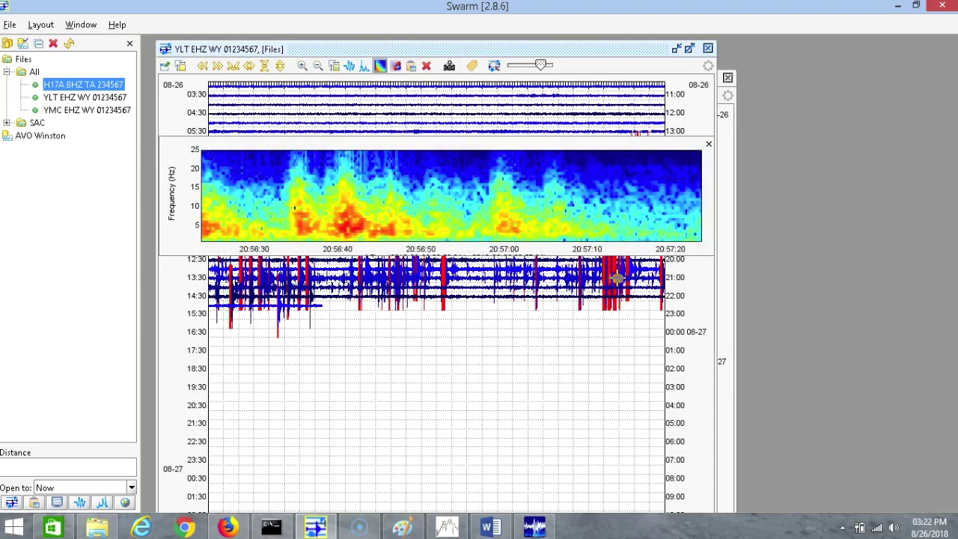
left_click(588, 263)
left_click(589, 247)
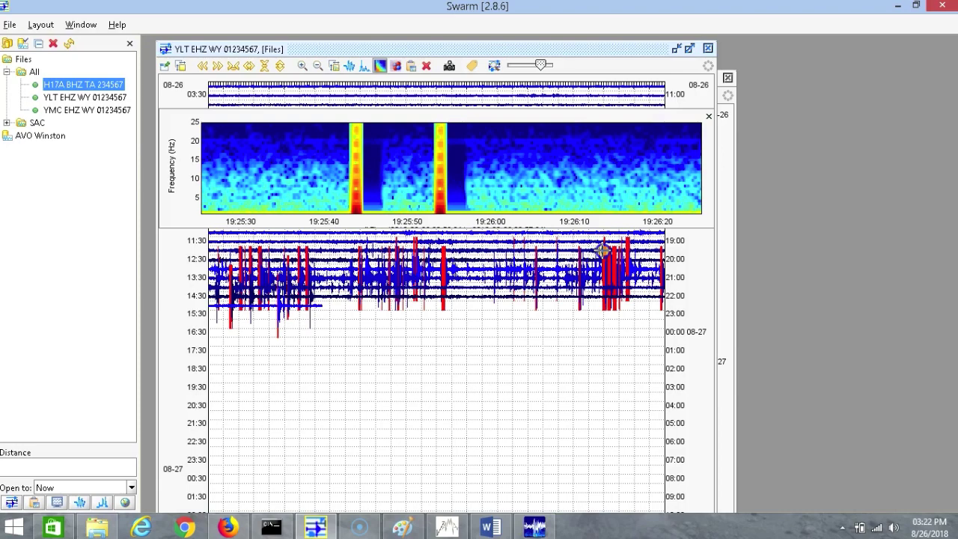
- Show spectrograms of the 20:45 event and around 20:33, stepping to earlier times
left_click(445, 280)
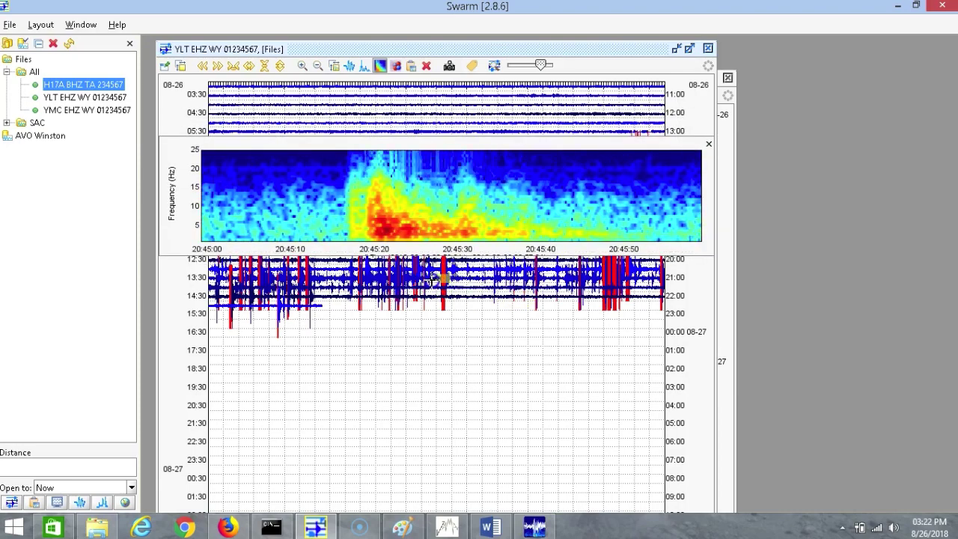
left_click(254, 277)
left_click(497, 259)
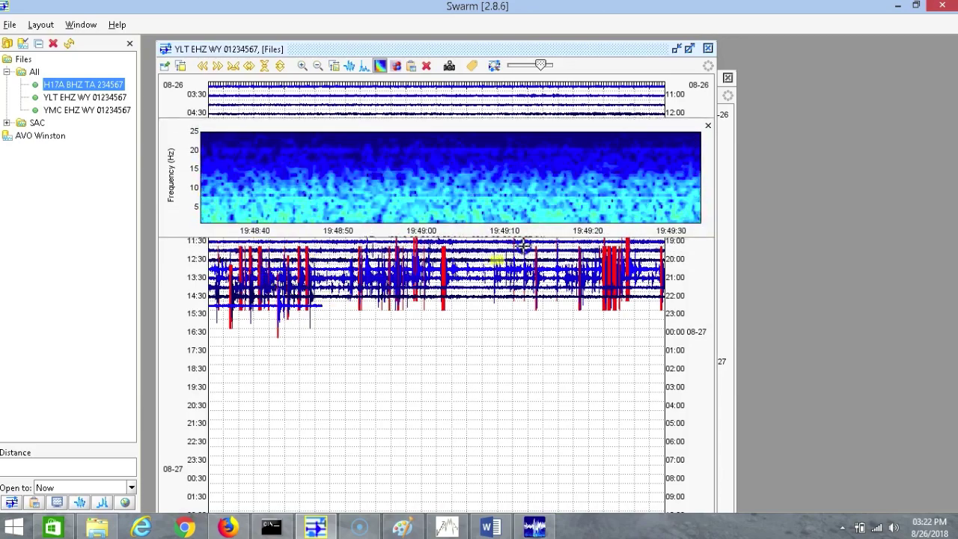
left_click(569, 256)
left_click(639, 252)
- Step the spectrogram from about 20:23 back to 20:00, then show the inset as a waveform
left_click(339, 277)
left_click(314, 275)
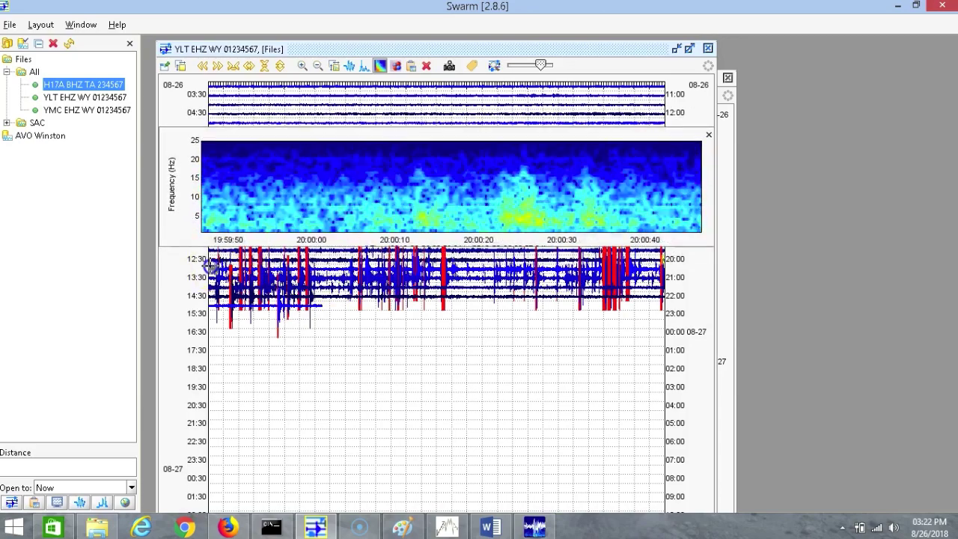
left_click(292, 273)
left_click(269, 269)
left_click(249, 267)
left_click(232, 268)
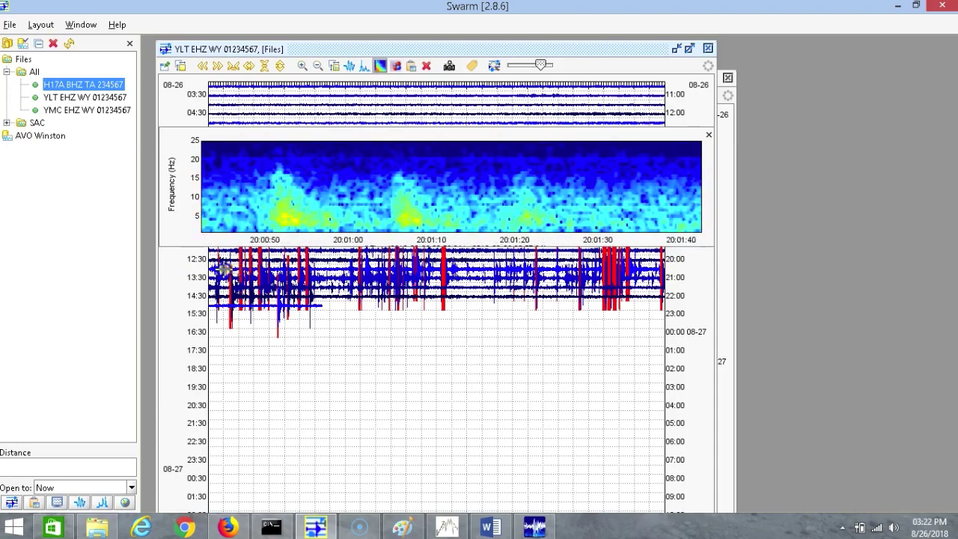
left_click(217, 270)
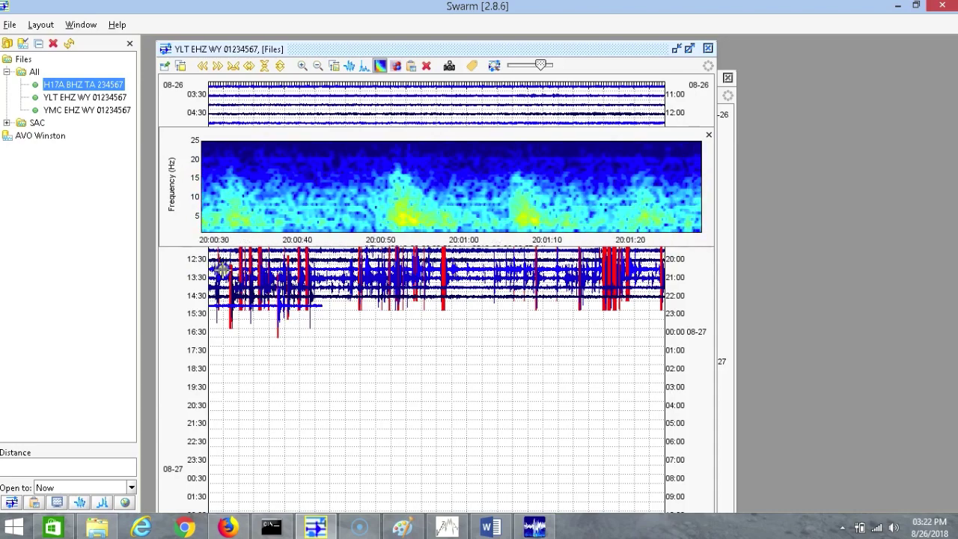
left_click(349, 65)
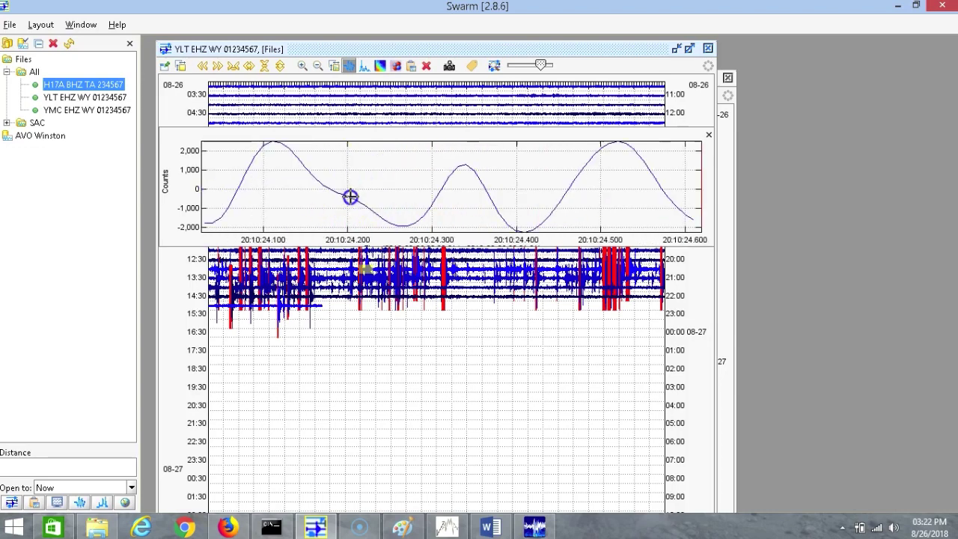
- Close the 50-ms waveform slice, reopen the YLT waveform at 20:45 and slide it to 20:55:40–20:56:35
left_click_drag(256, 189, 300, 188)
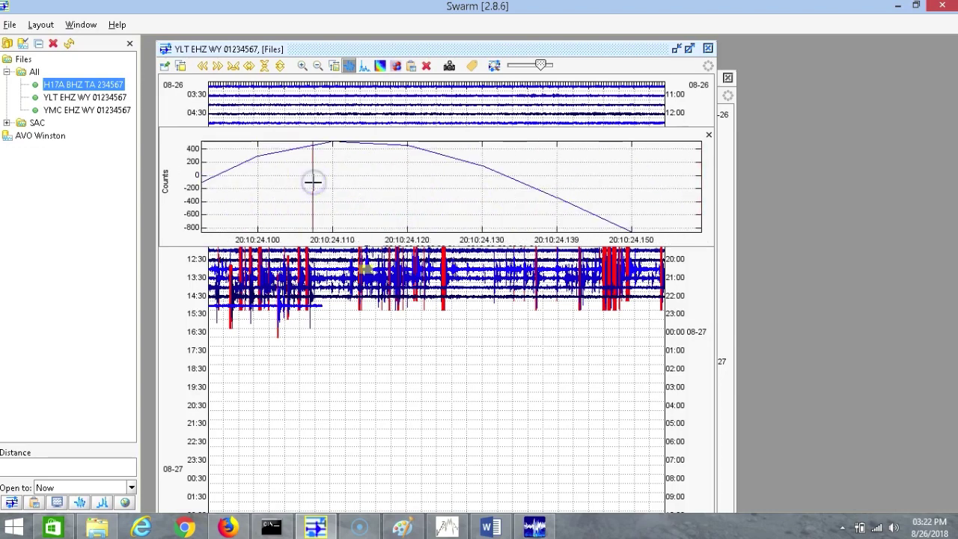
left_click(709, 136)
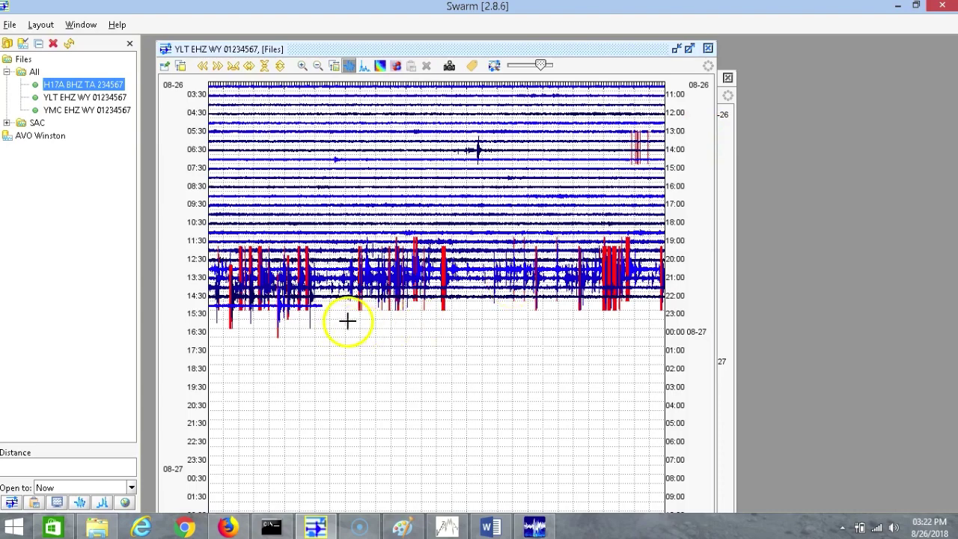
left_click(443, 277)
left_click_drag(443, 277, 606, 280)
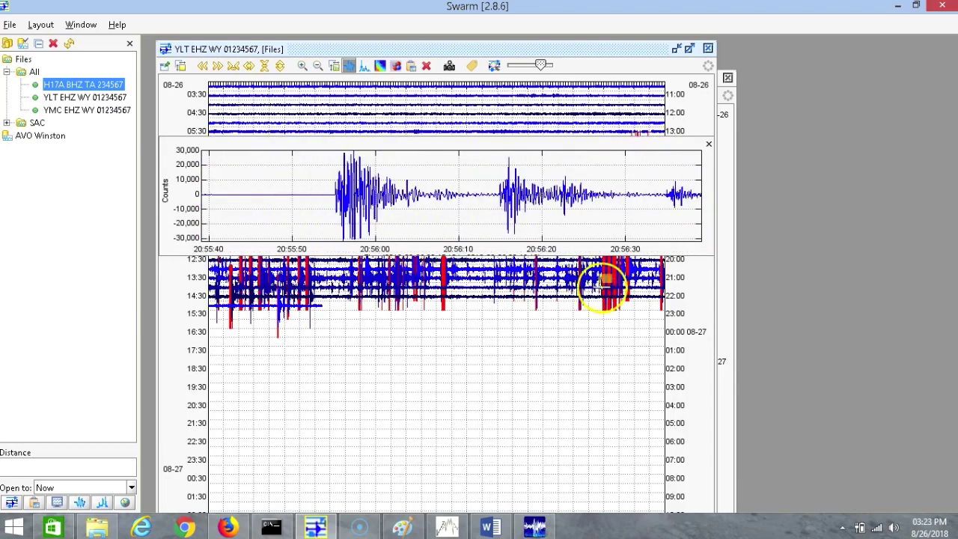
- Settle the YLT waveform on the 20:56 earthquakes, then raise the H17A BHZ helicorder window
left_click_drag(600, 283, 598, 284)
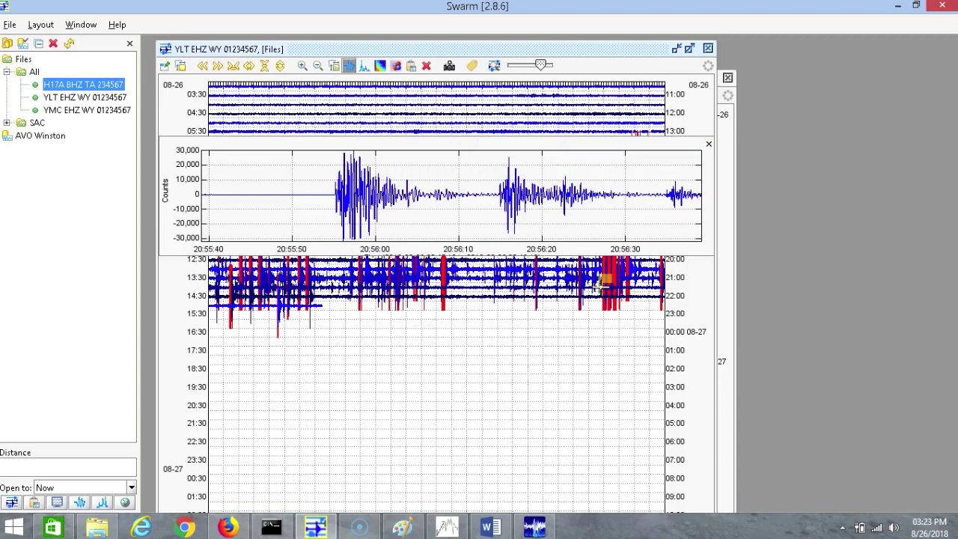
mouse_move(599, 283)
left_mouse_down()
mouse_move(614, 278)
mouse_move(606, 279)
left_mouse_up()
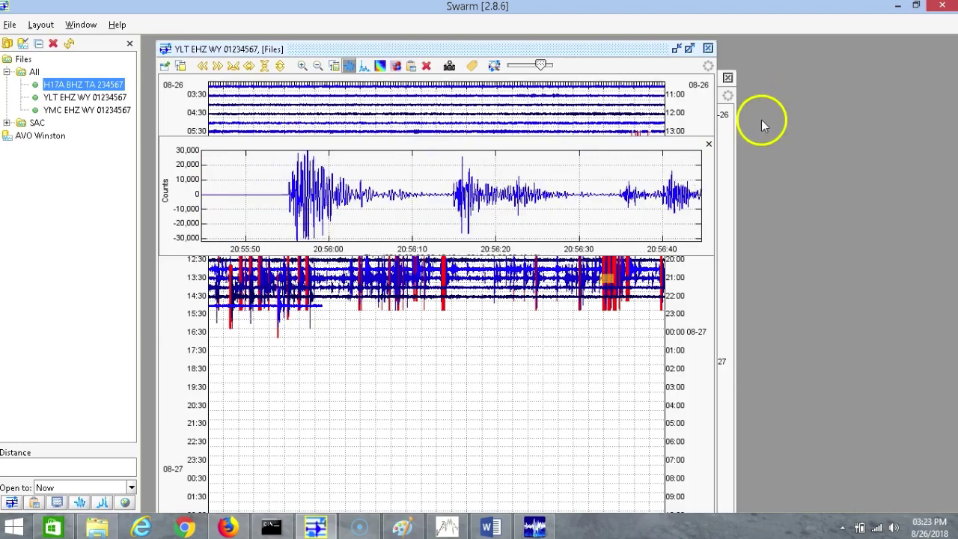
left_click(727, 142)
left_click(647, 49)
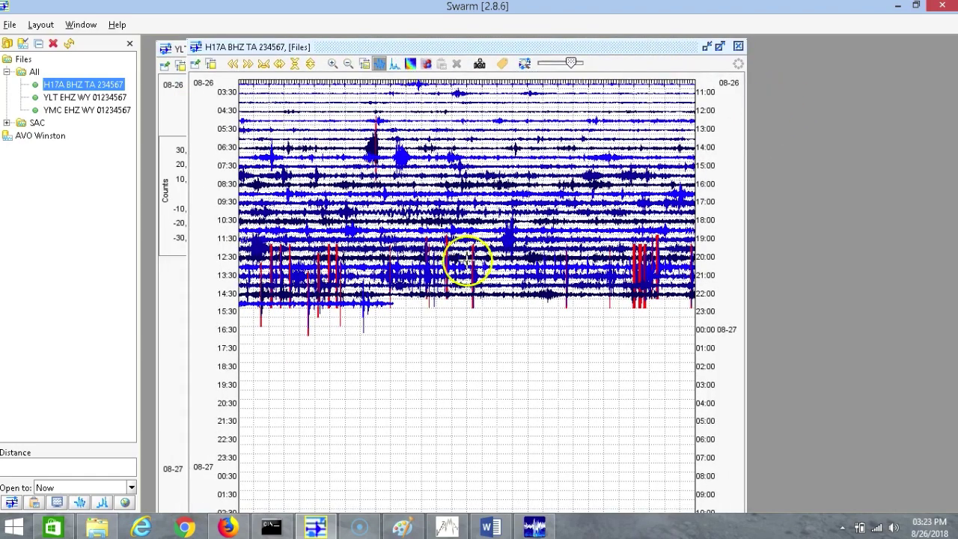
- View the H17A waveform around 20:32–20:34, then pass through Waves to the web browser
left_click(274, 274)
key("Right")
key("Right")
key("Right")
key("Right")
key("Right")
key("Right")
key("Right")
key("Right")
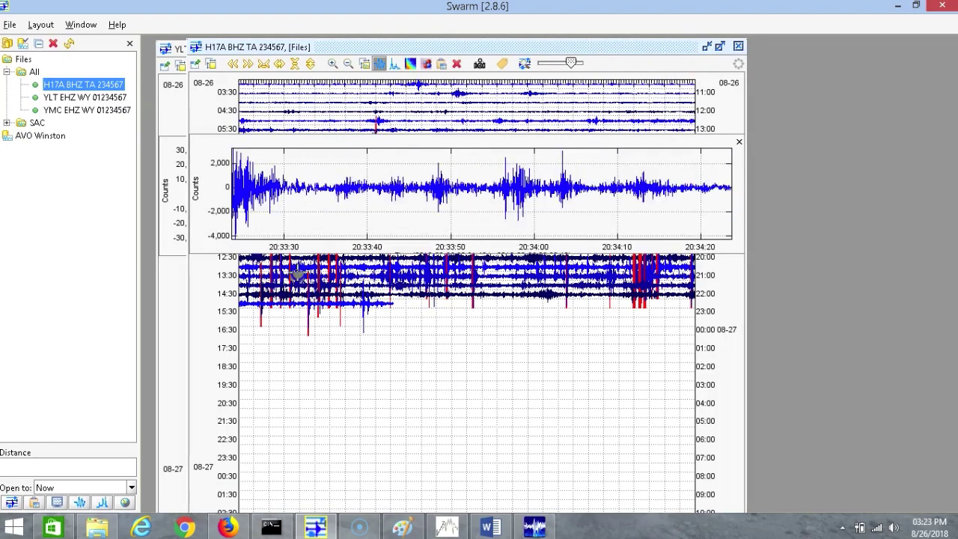
left_click(535, 527)
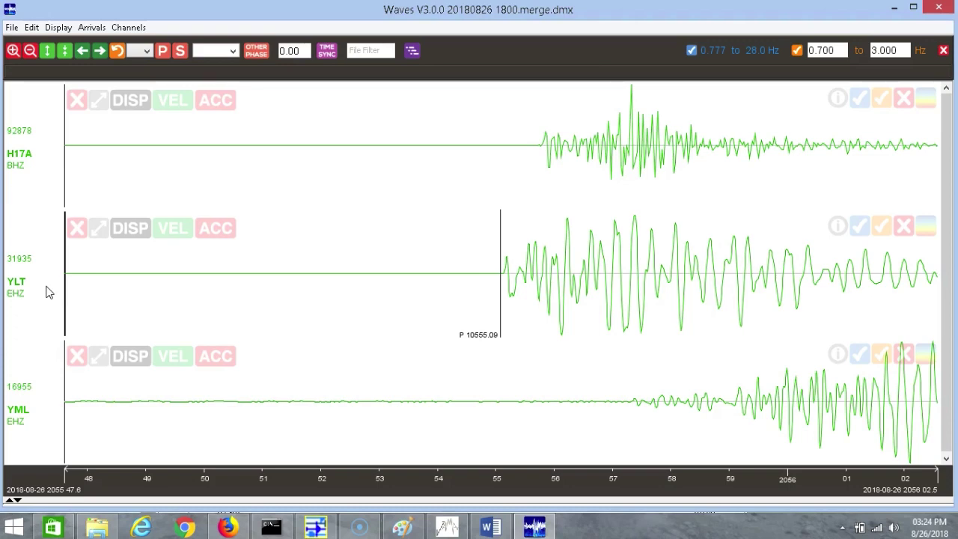
left_click(229, 526)
- On the IRIS station map, zoom into Yellowstone and check station YLT's details
left_click(775, 10)
left_click(450, 37)
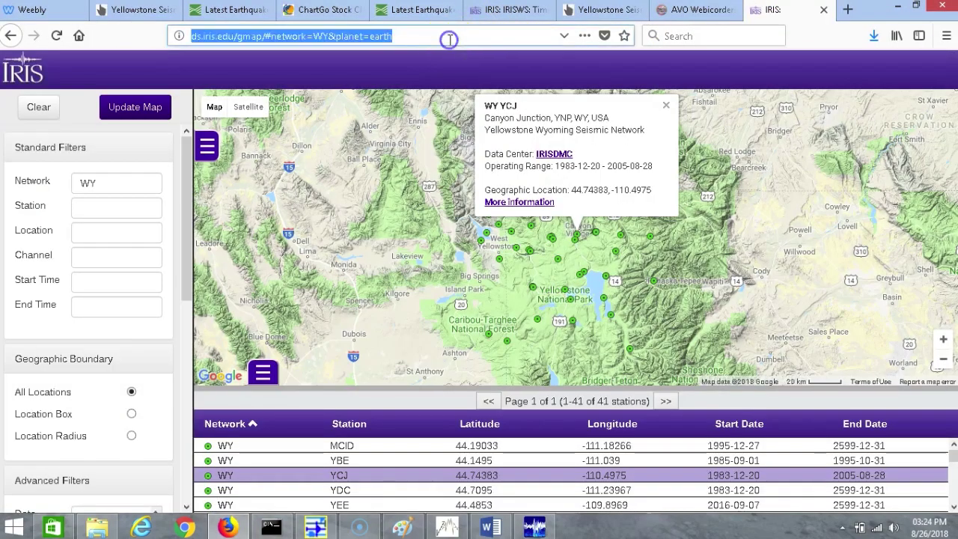
left_click(629, 290)
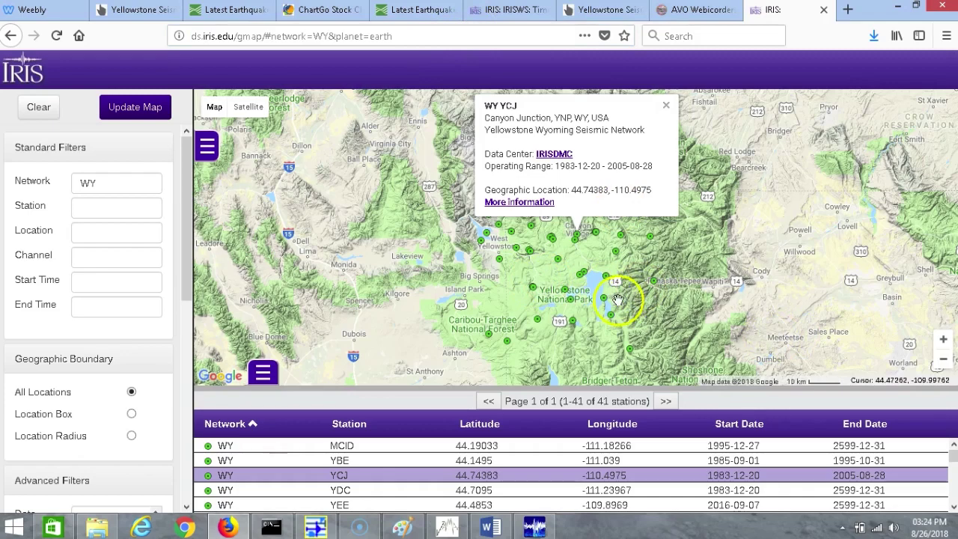
scroll(637, 288, "up", 1)
scroll(537, 289, "up", 1)
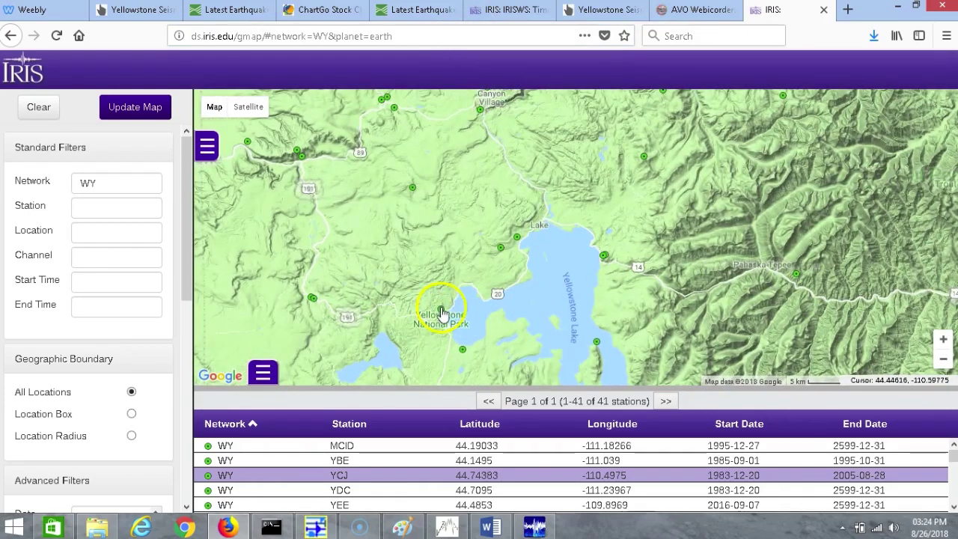
left_click(440, 311)
left_click(533, 182)
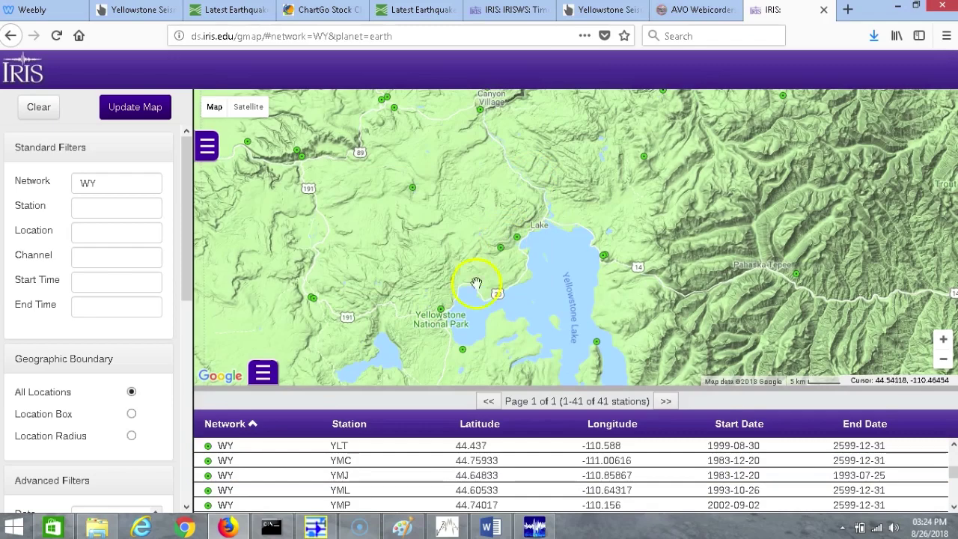
- Zoom in on YLT at West Thumb, then zoom out two levels to show all of Yellowstone Lake
scroll(461, 315, "up", 1)
left_click_drag(460, 316, 518, 271)
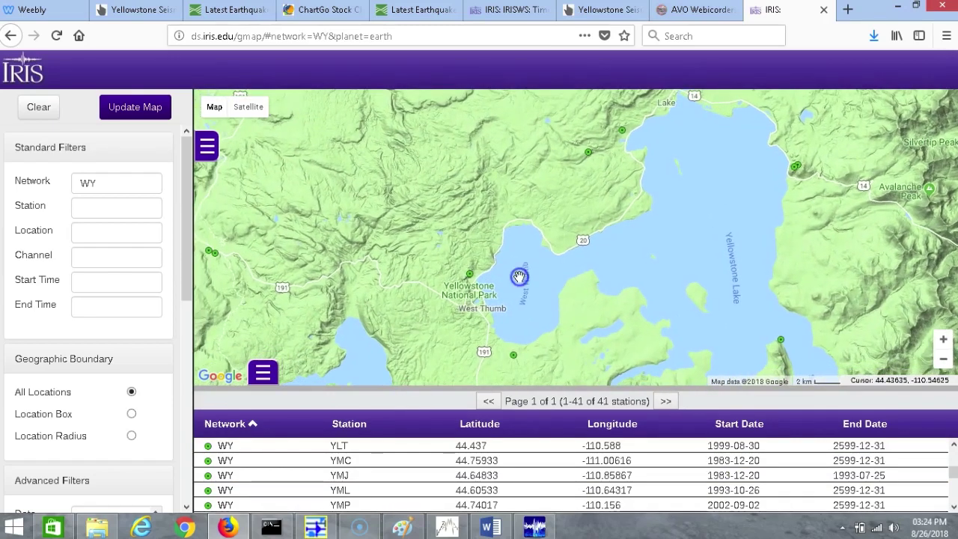
left_click(487, 253)
left_click(473, 249)
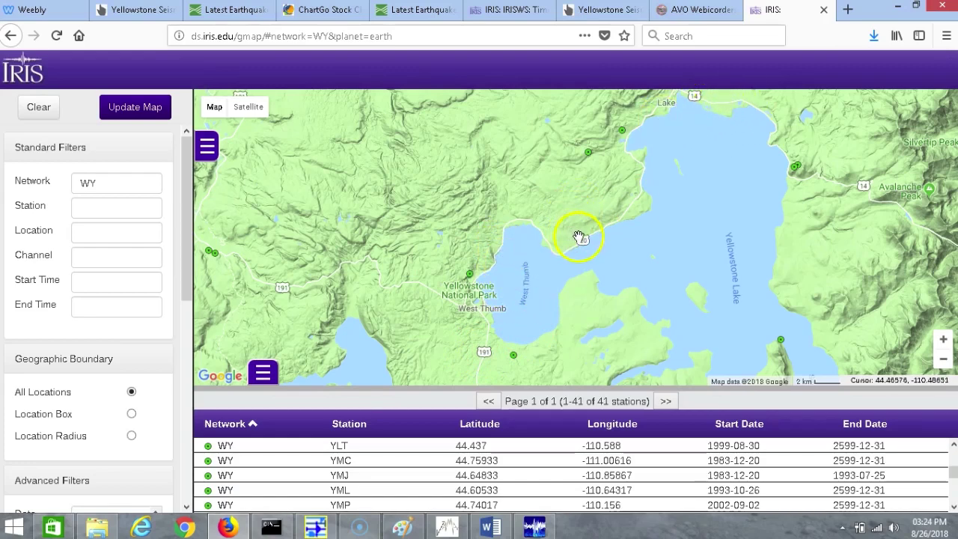
left_click(483, 271)
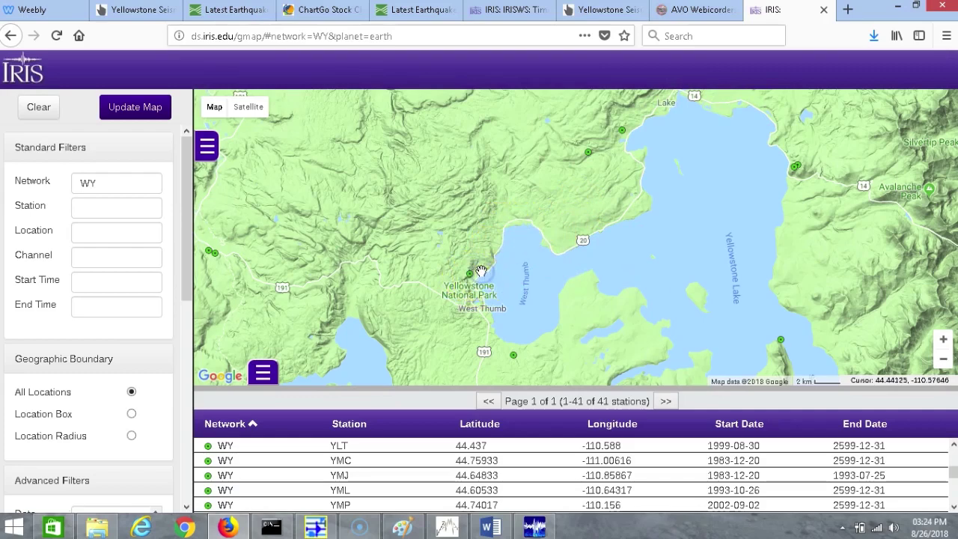
double_click(482, 271)
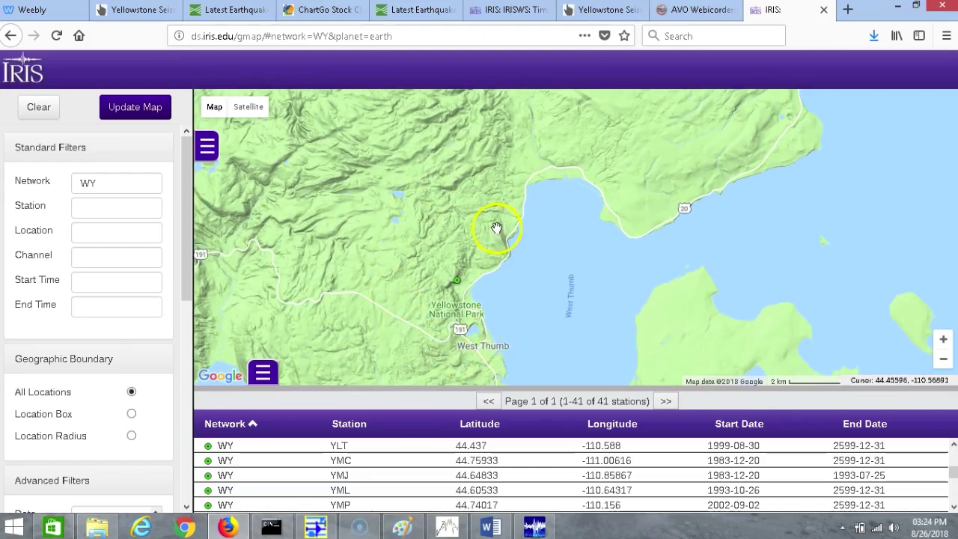
left_click(943, 363)
left_click(943, 363)
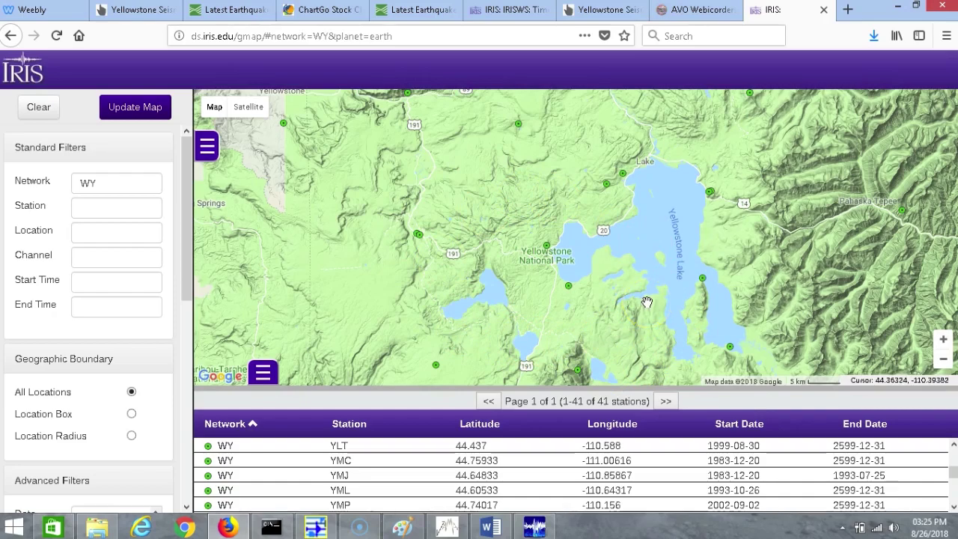
- Scroll to the YLT Little West Thumb thumbnail, view and close its day seismogram, then return to Waves
left_click(603, 10)
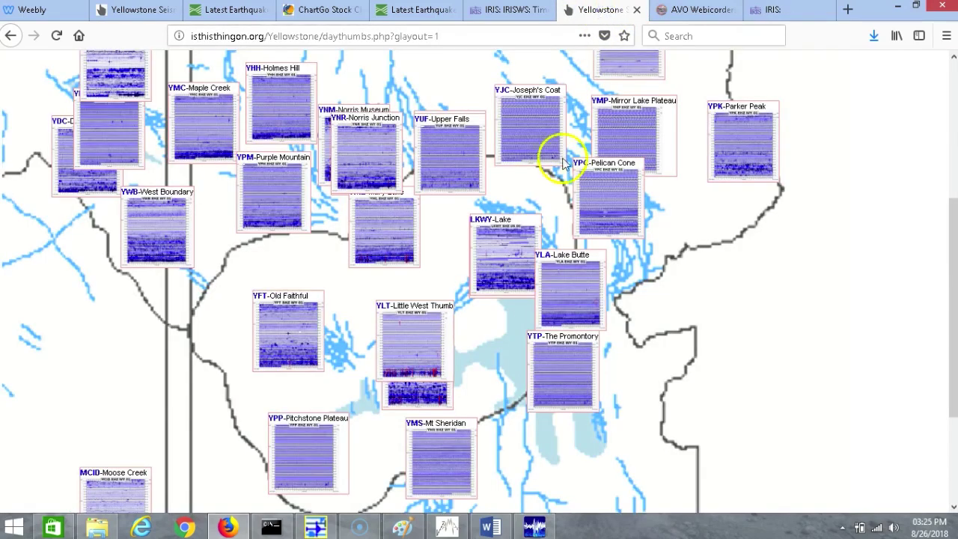
scroll(538, 299, "down", 5)
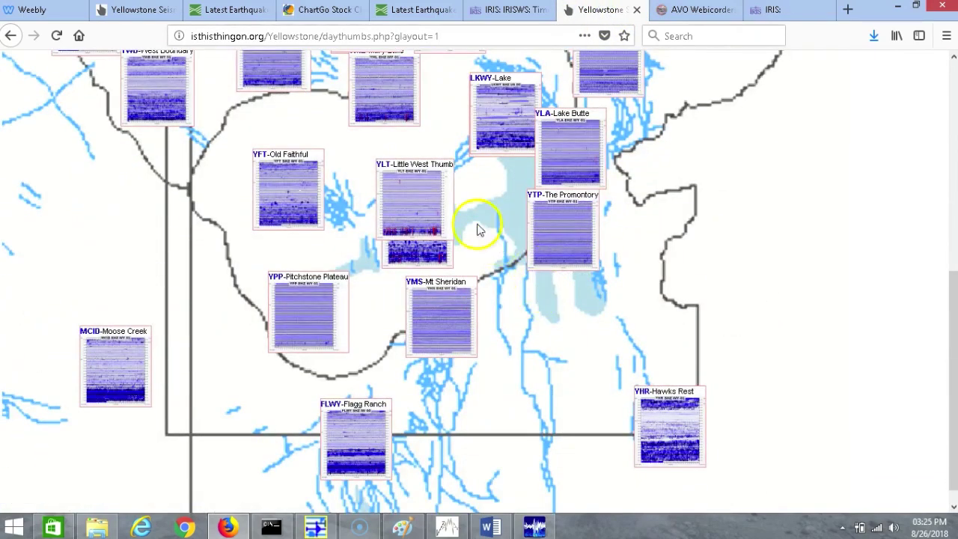
left_click(412, 212)
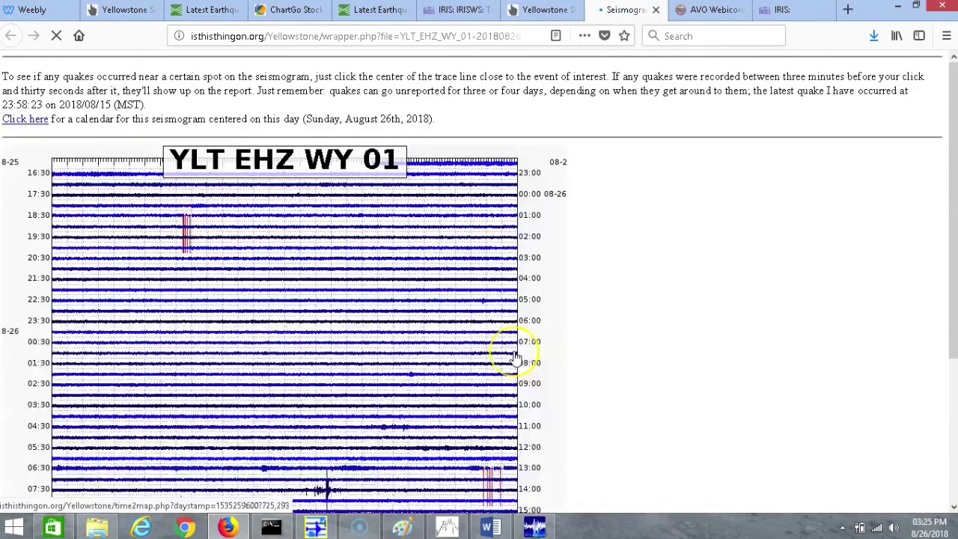
scroll(510, 356, "down", 3)
left_click(656, 10)
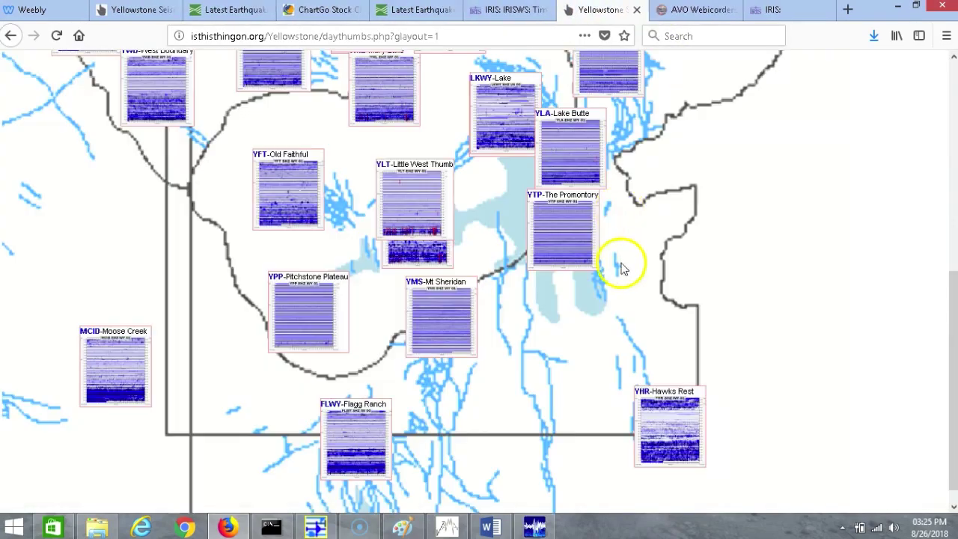
scroll(622, 288, "up", 1)
scroll(622, 288, "up", 3)
left_click(535, 528)
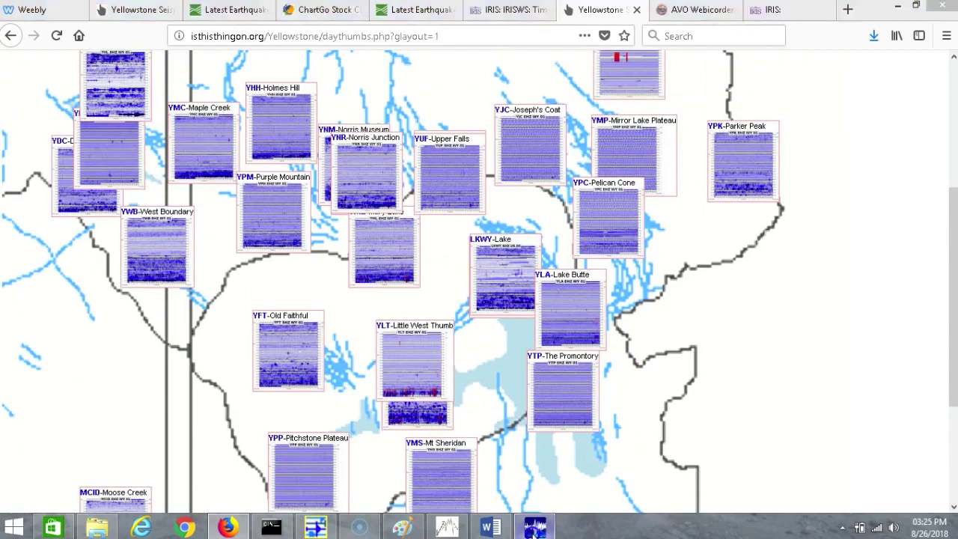
- Zoom in on the YLT trace and mark the P onset at 2056 14.81
left_click(33, 51)
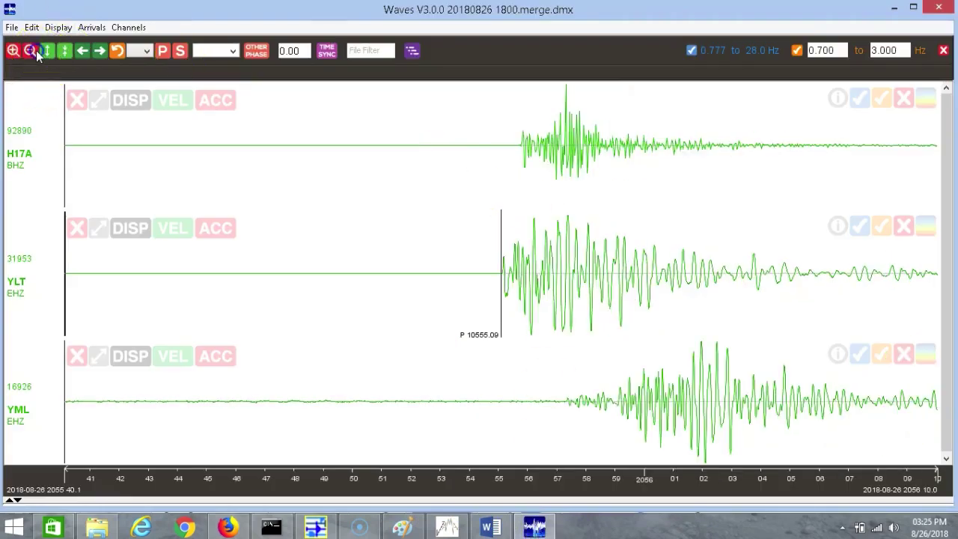
left_click(33, 51)
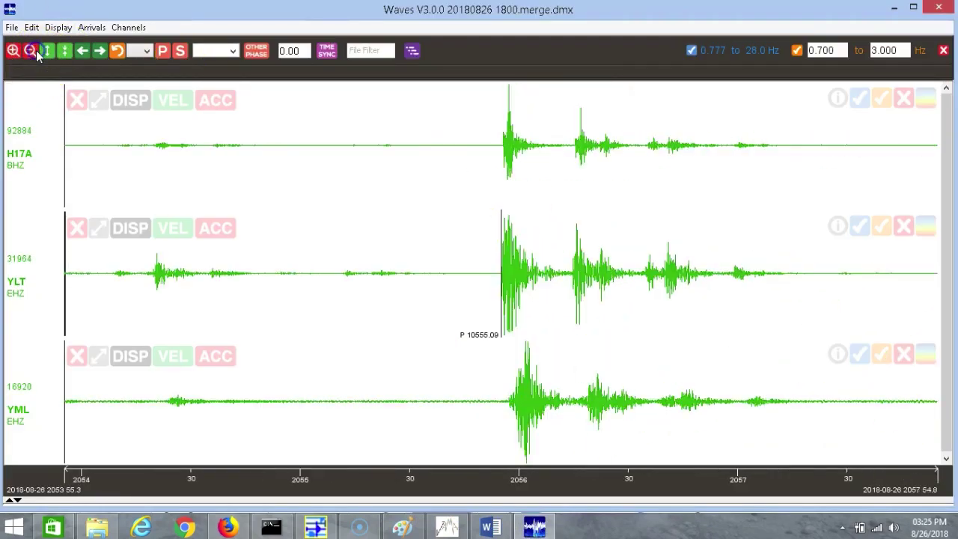
left_click(575, 290)
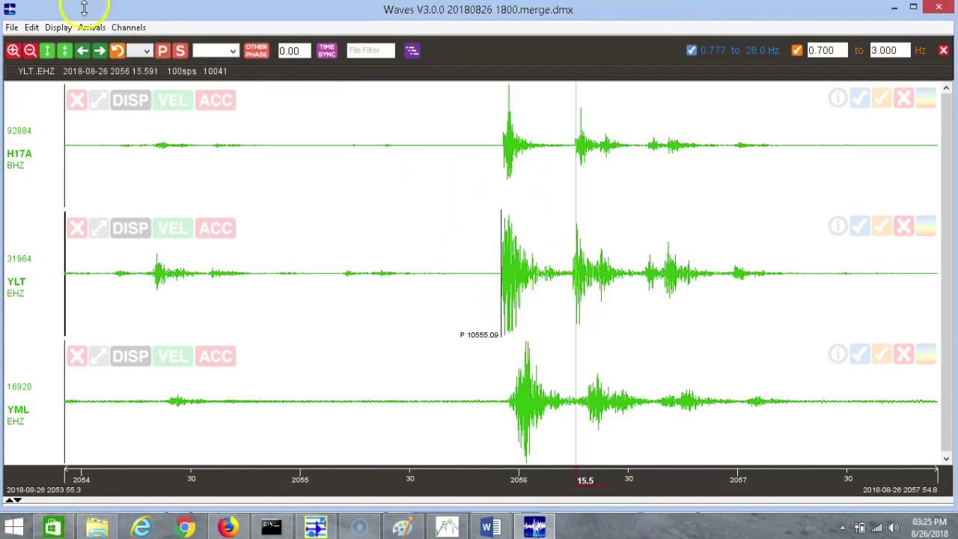
left_click(13, 53)
left_click(13, 52)
left_click(12, 52)
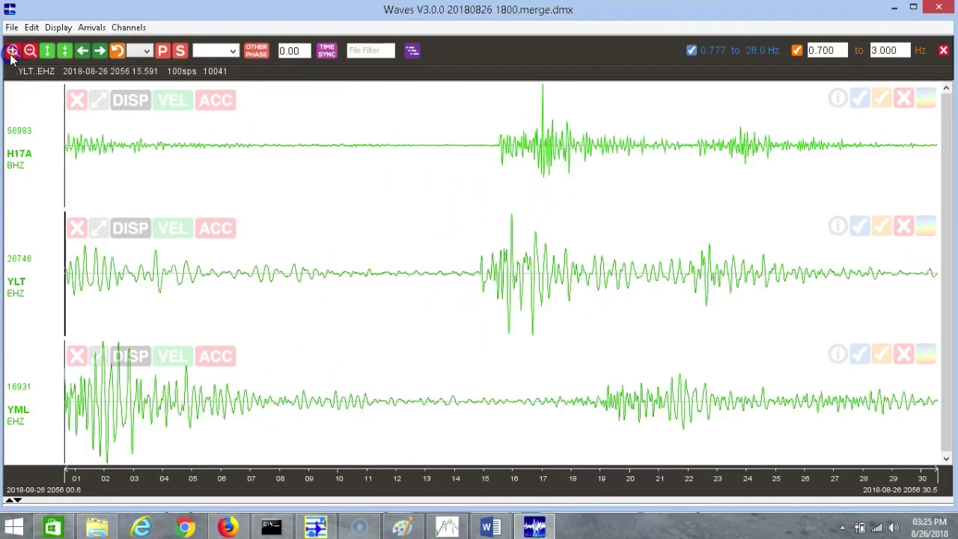
left_click(12, 53)
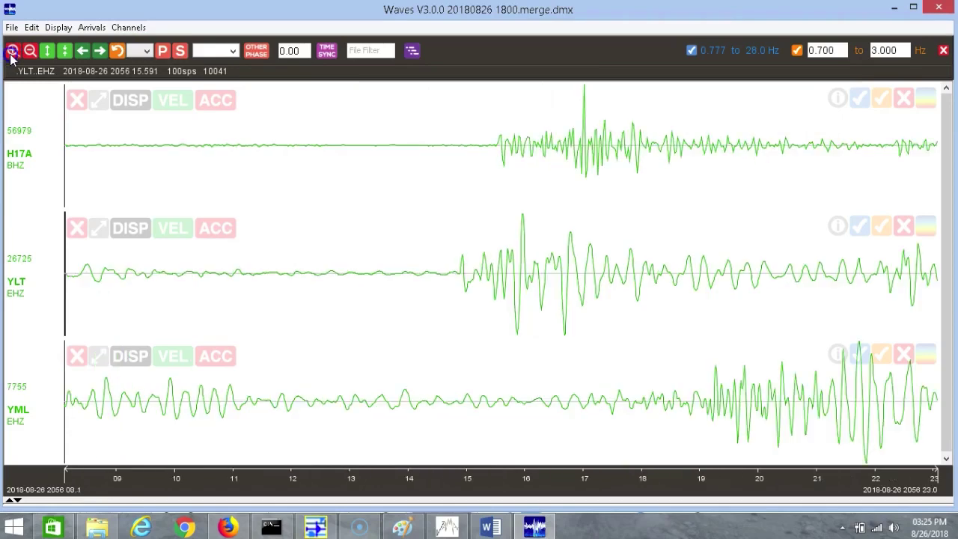
left_click(456, 276)
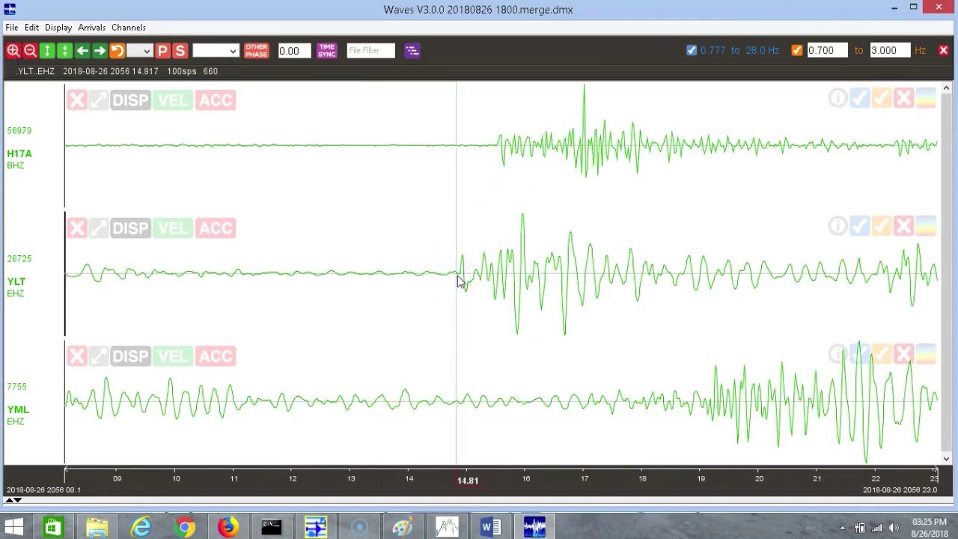
- Step three windows forward through the shaking, widen to 60 seconds, and switch to Swarm
left_click(99, 50)
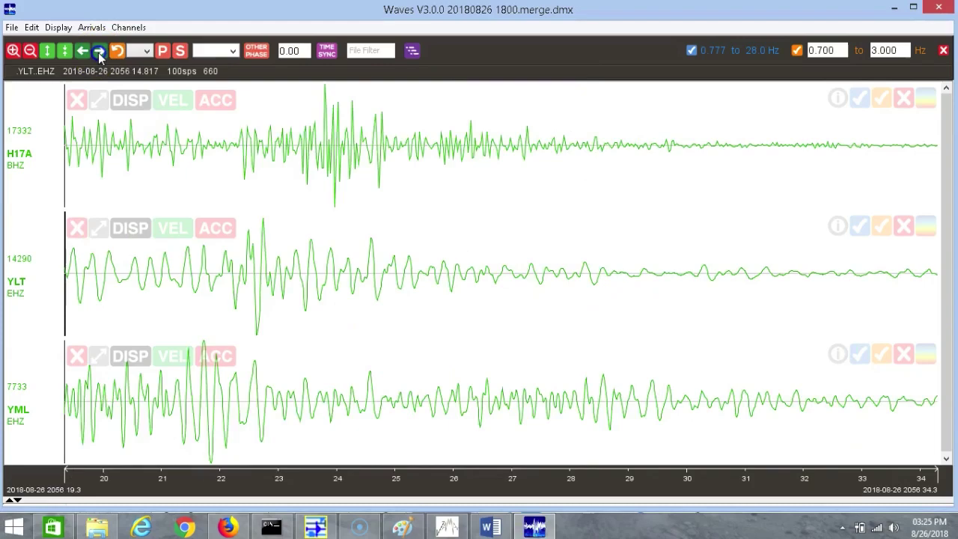
left_click(99, 51)
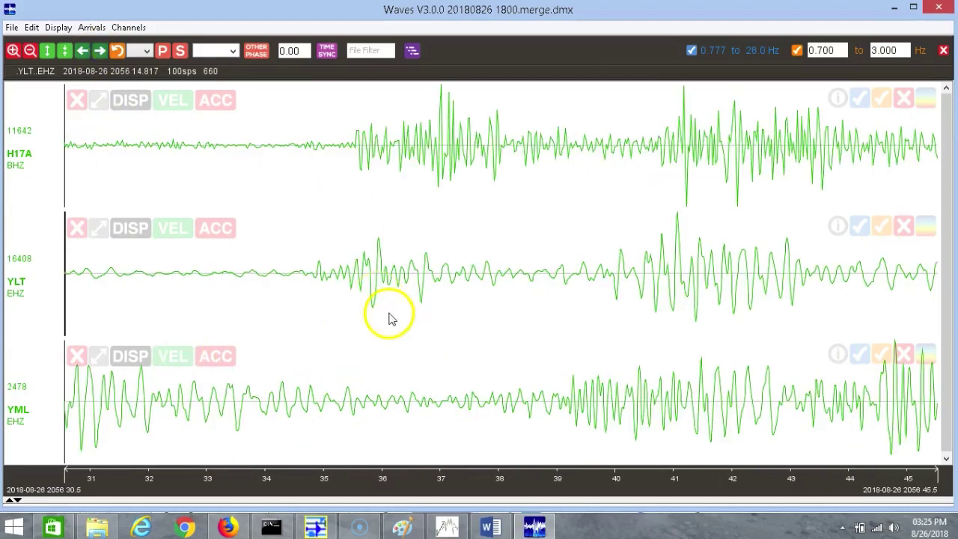
left_click(98, 51)
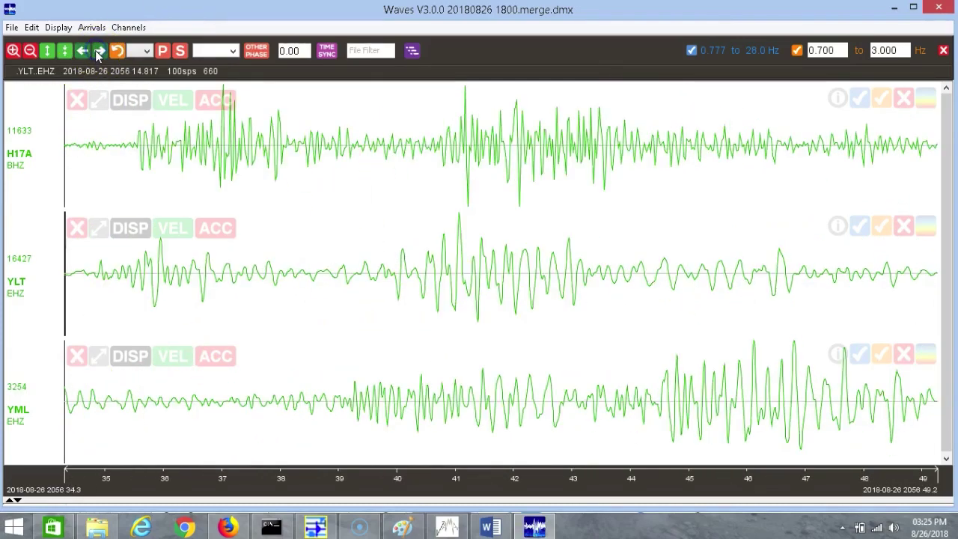
left_click(30, 51)
left_click(30, 51)
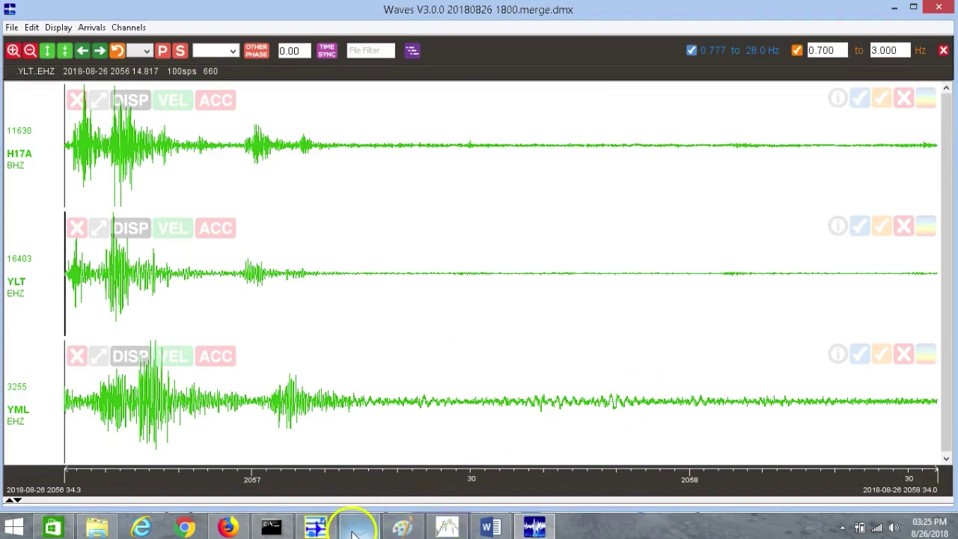
left_click(319, 527)
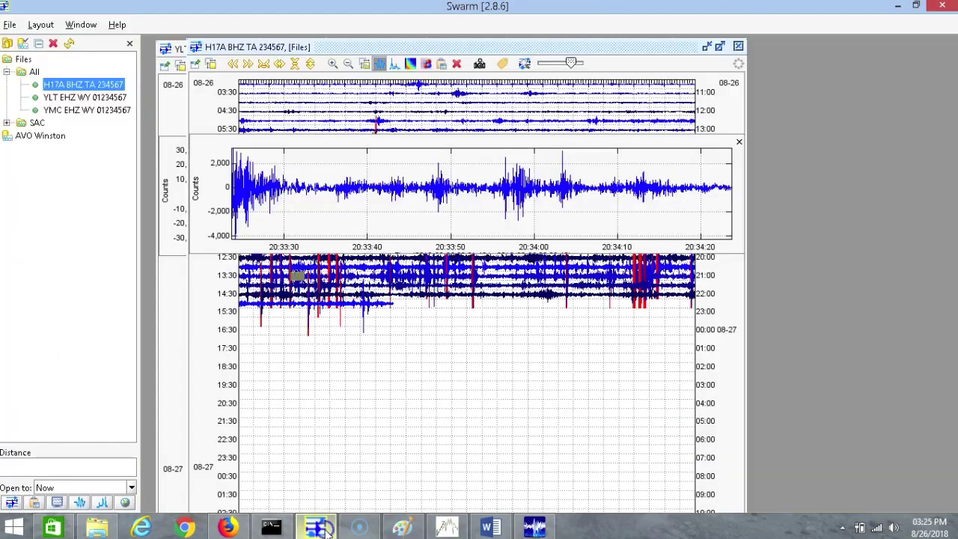
- Close the zoomed waveform panels and the H17A helicorder window
left_click(739, 142)
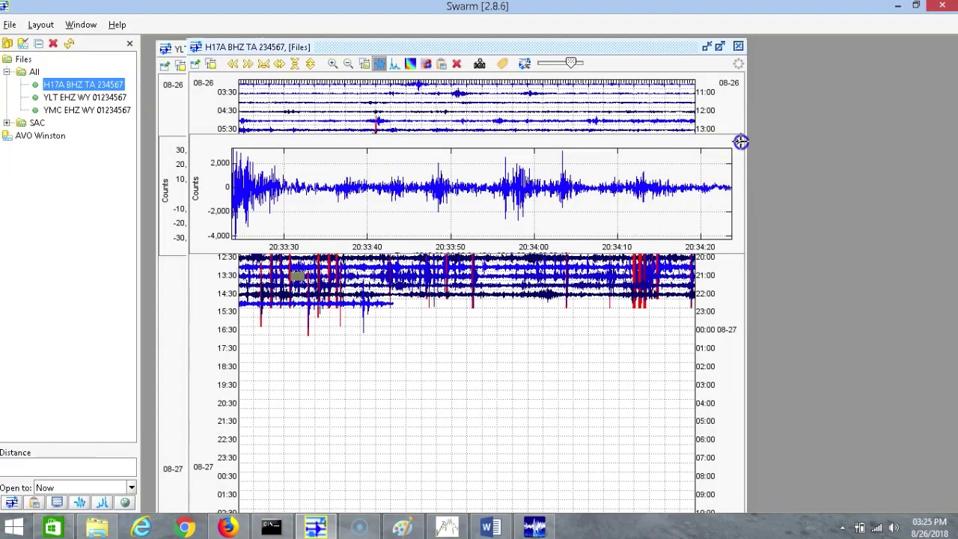
left_click(739, 46)
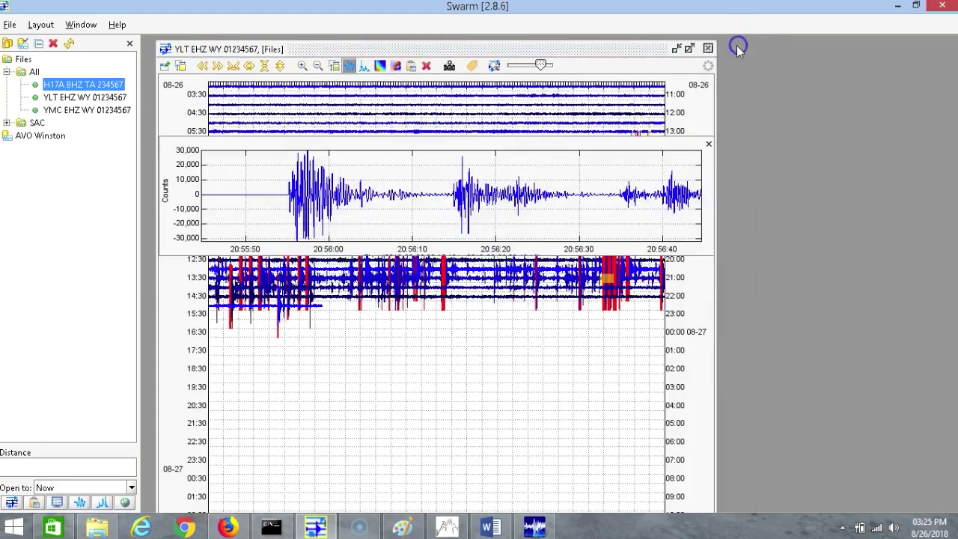
left_click(707, 145)
- View a spectrogram of the 14:30-row YLT event, slide it later in time, then close it
left_click(380, 65)
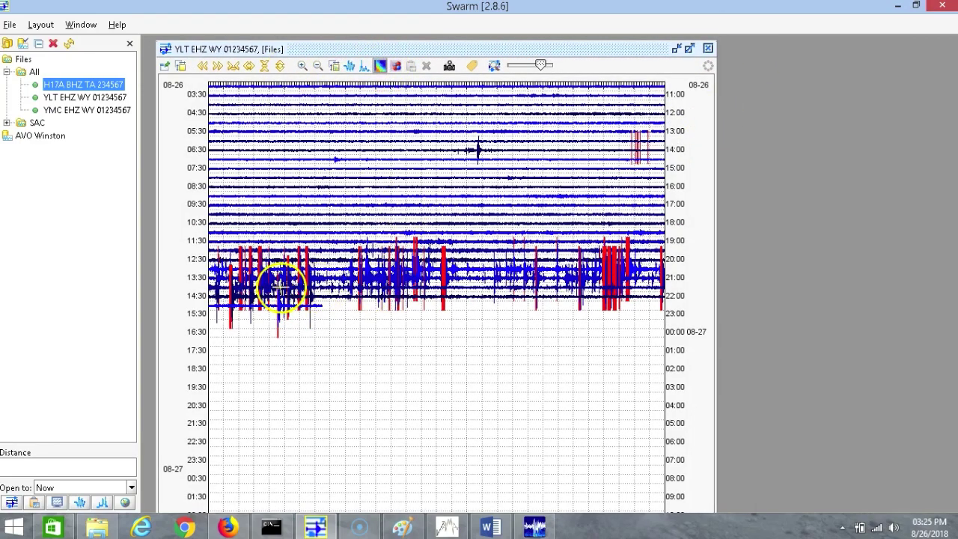
left_click(273, 302)
left_click_drag(269, 302, 442, 277)
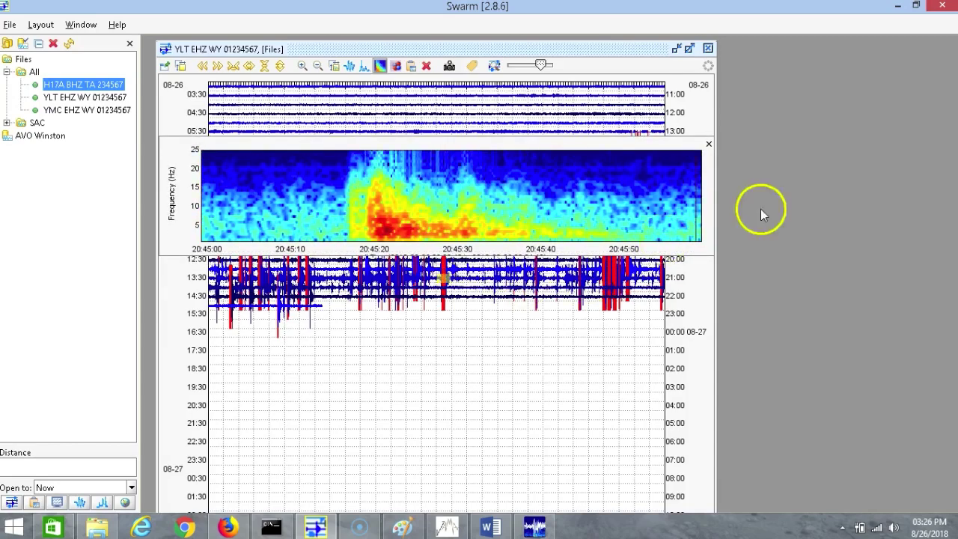
left_click(708, 142)
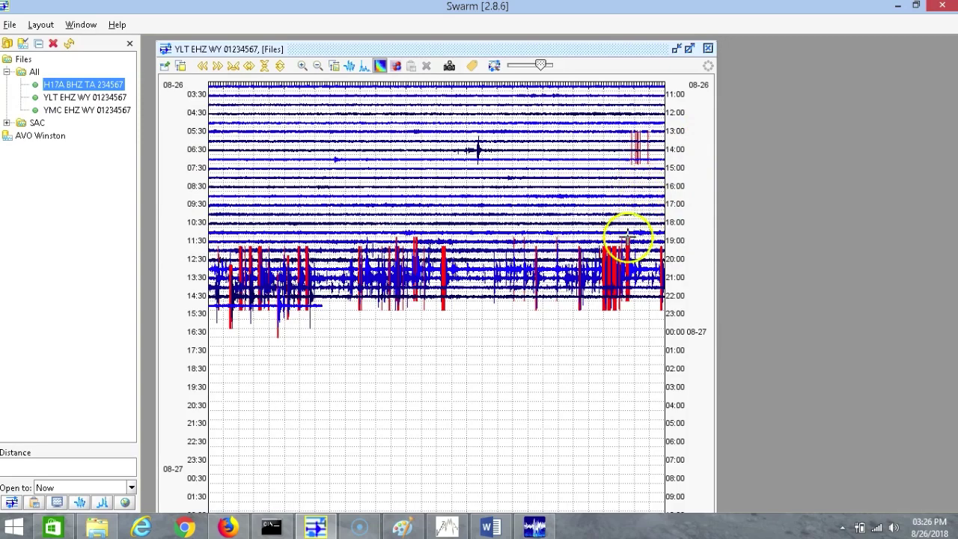
- Open a YLT spectrogram near 20:56 and adjust it to cover 20:55:50–20:56:40
left_click(606, 275)
left_click_drag(600, 279, 609, 279)
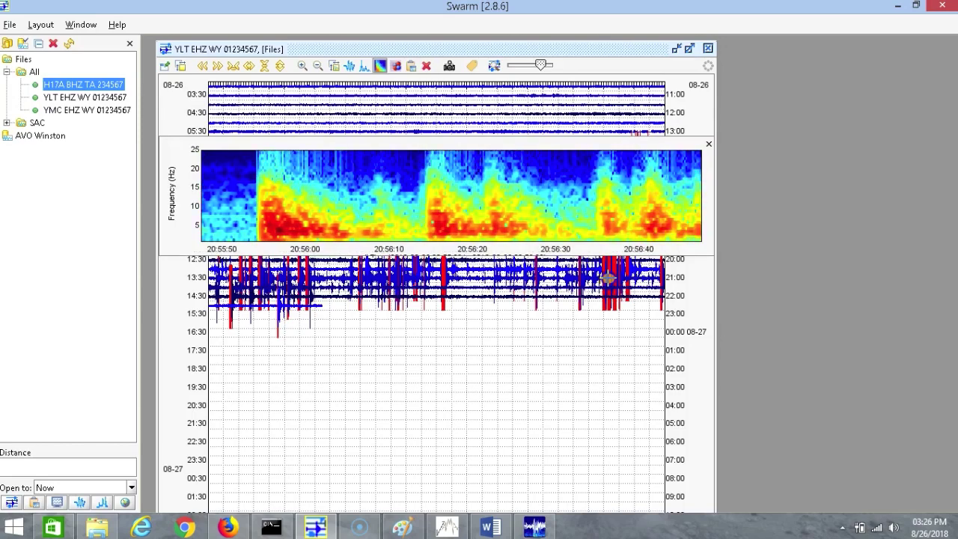
left_click_drag(608, 278, 607, 280)
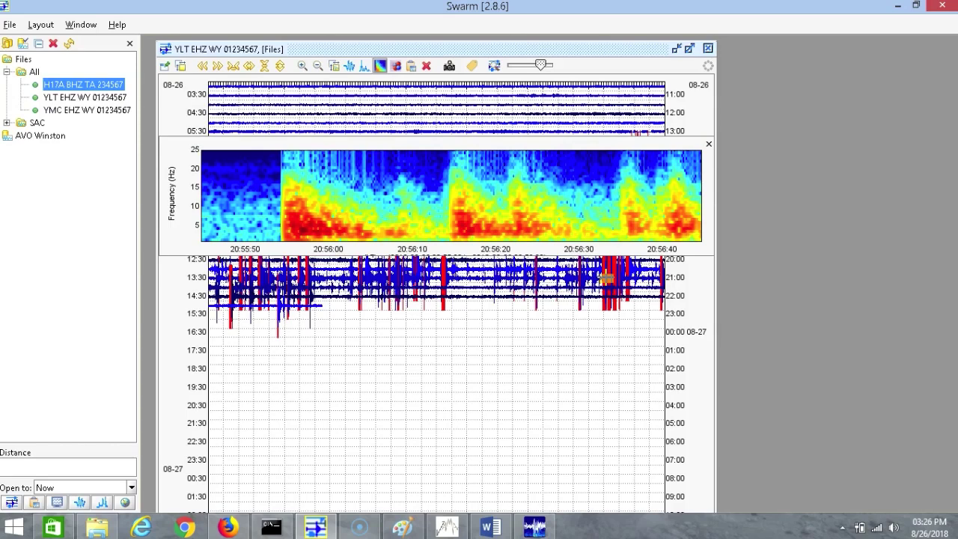
- Browse the YLT spectrogram back to 20:40 and view 20:39:55–20:40:15 as a waveform
left_click(607, 279)
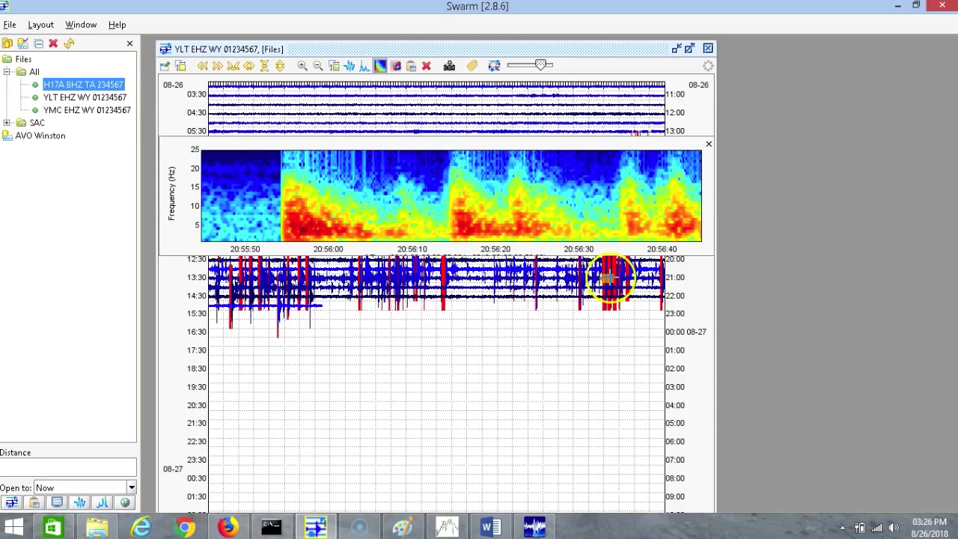
left_click_drag(607, 278, 359, 278)
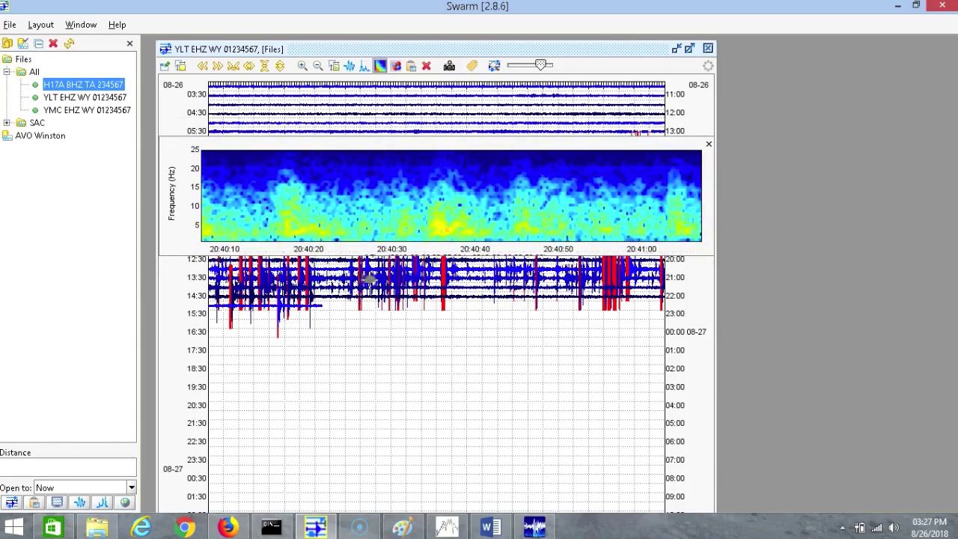
key("w")
left_click_drag(375, 196, 574, 216)
left_click(574, 216)
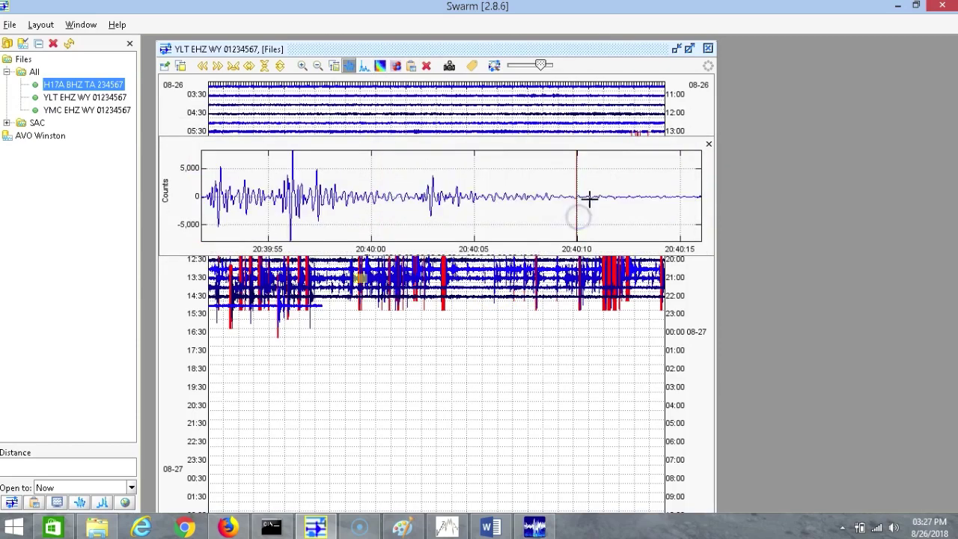
left_click(709, 144)
- Show the 06:30-row event as spectrogram and waveform, then its 13:47:39–13:47:56 power spectrum
left_click(486, 152)
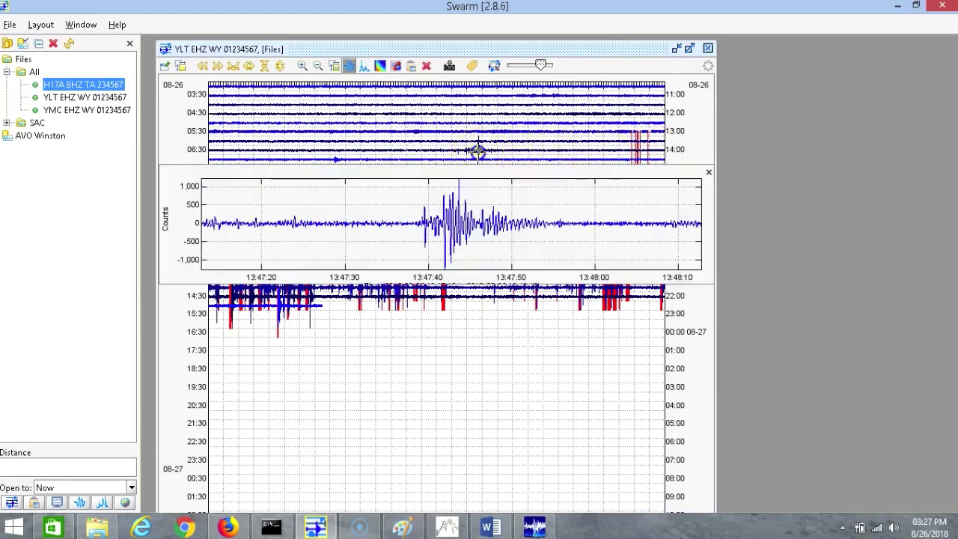
left_click(380, 65)
left_click(349, 66)
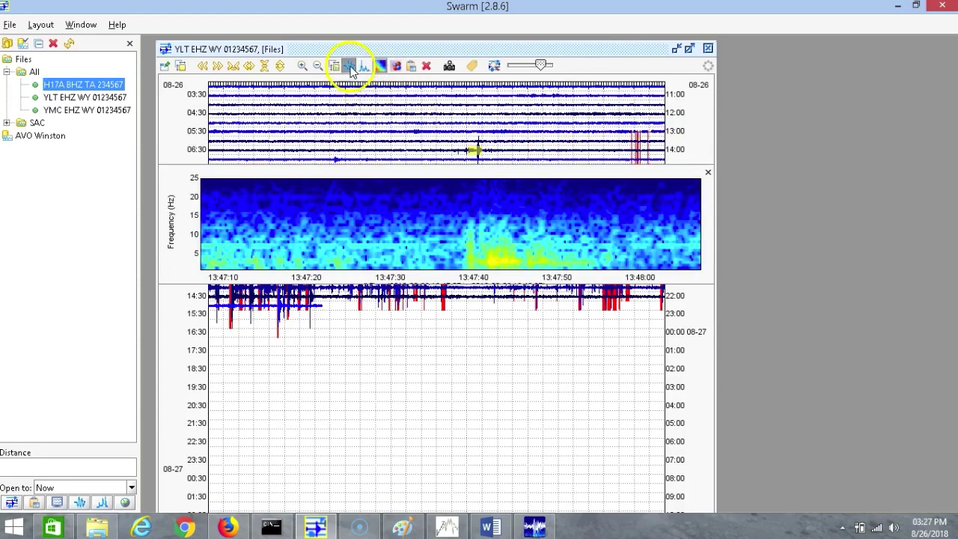
left_click_drag(459, 235, 283, 248)
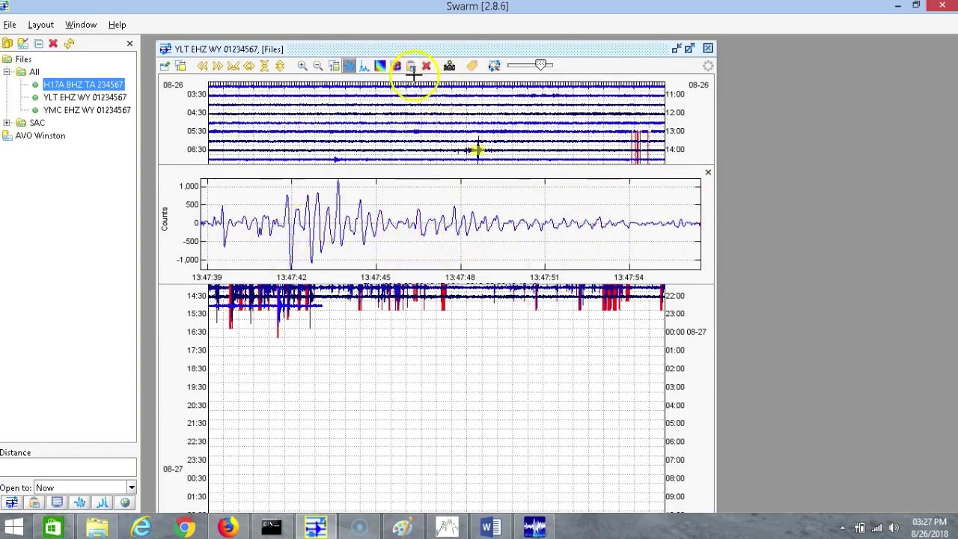
left_click(365, 65)
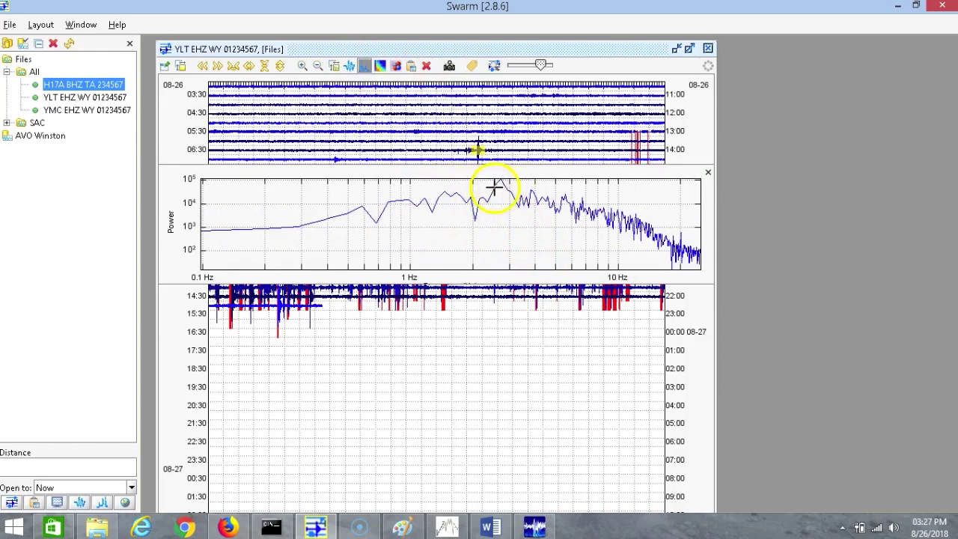
left_click(710, 171)
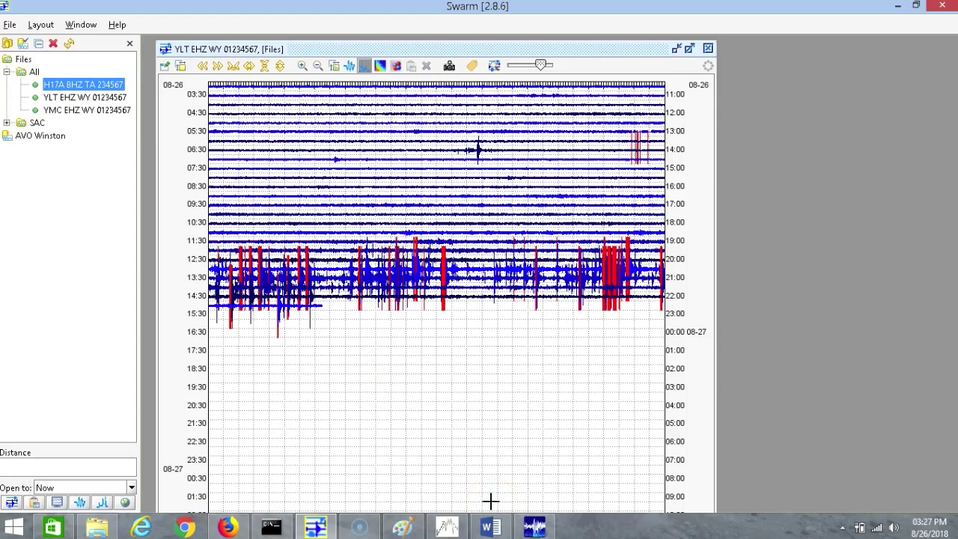
- In Waves, step back two minutes and zoom out to the 1848–2303 span on all stations
left_click(447, 528)
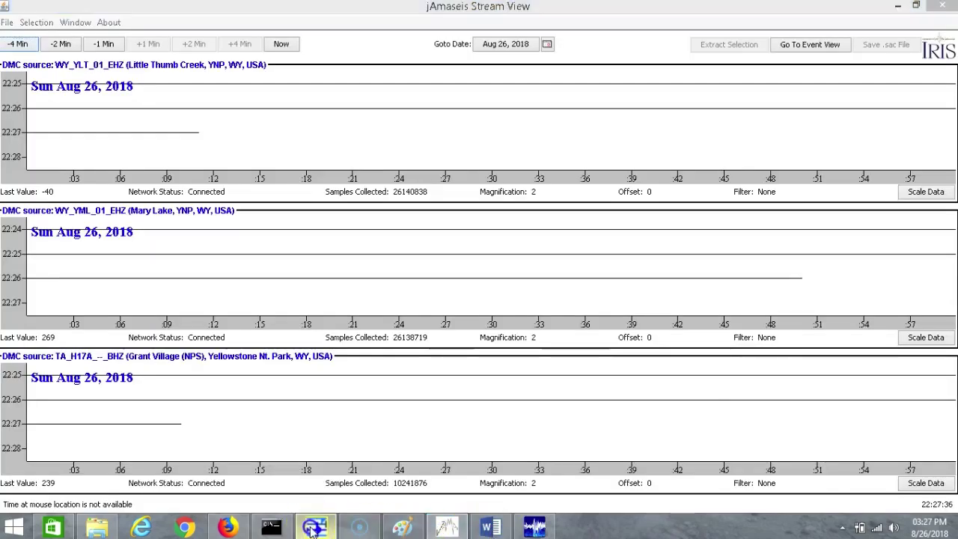
left_click(536, 524)
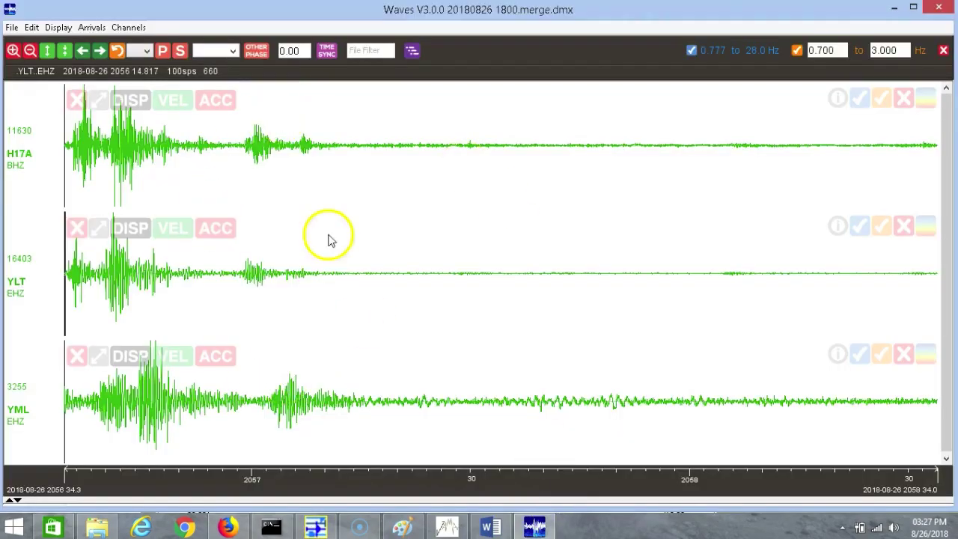
left_click(82, 51)
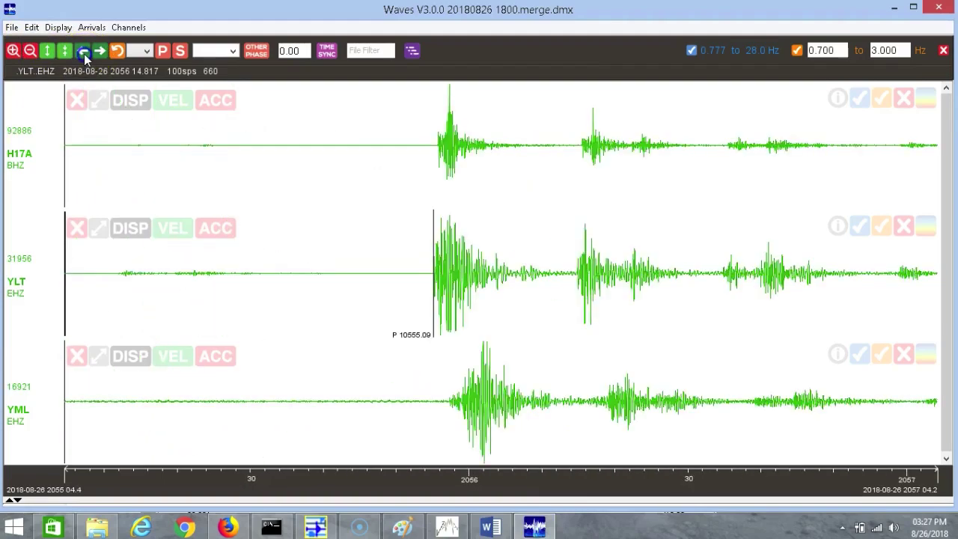
left_click(30, 50)
left_click(30, 51)
left_click(30, 50)
left_click(30, 50)
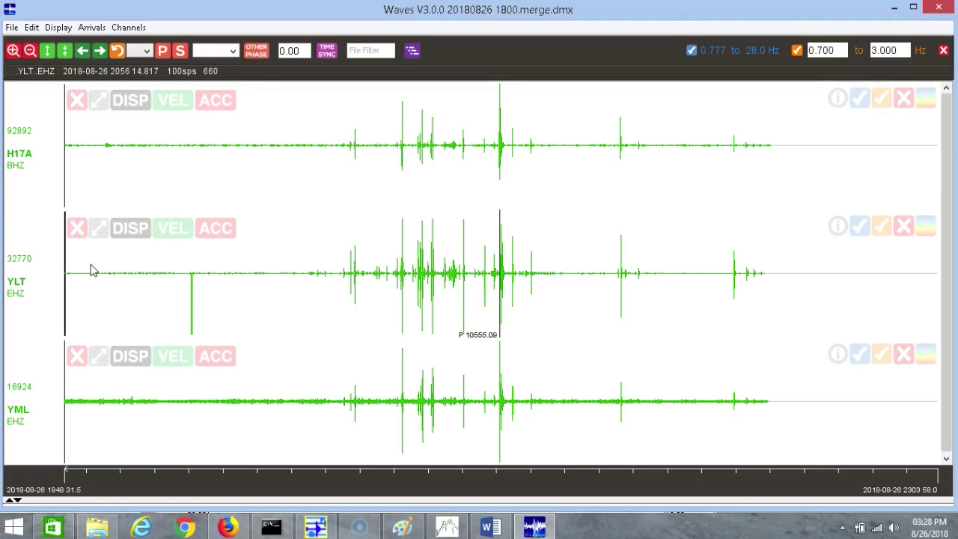
- Back in Swarm, click a YLT swarm event to show its power spectrum
left_click(315, 527)
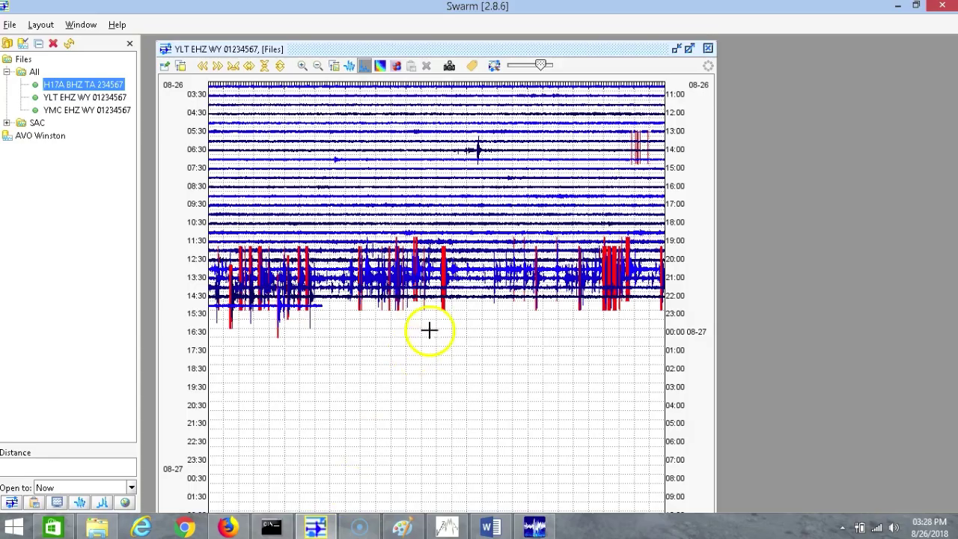
left_click(627, 271)
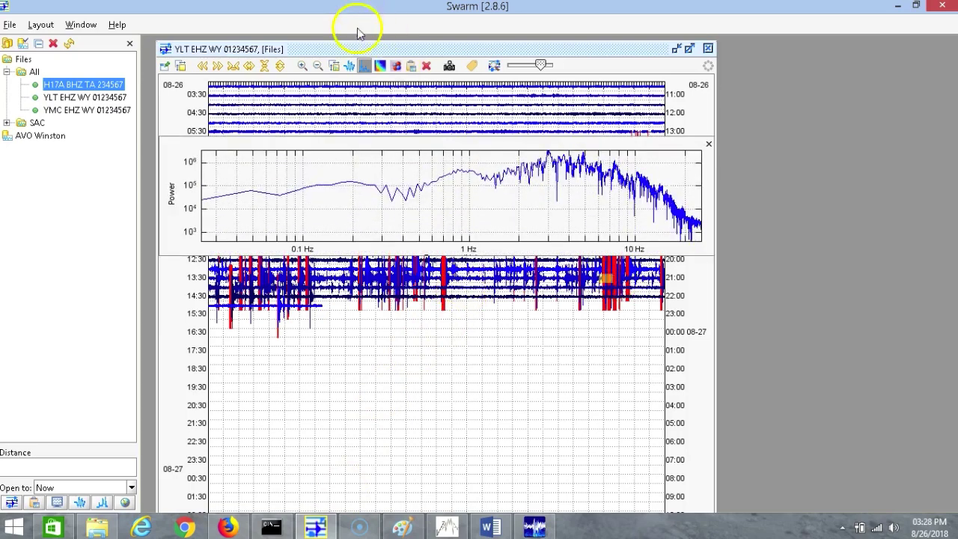